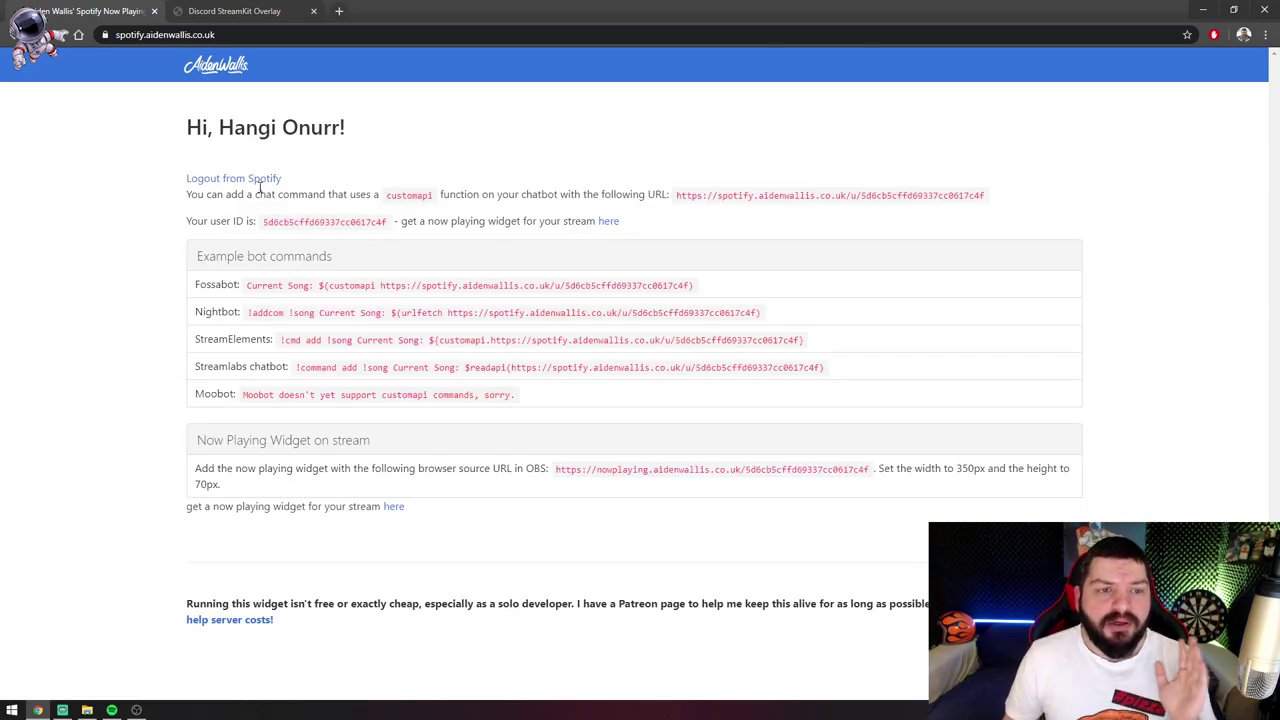
# Copy the Spotify user ID and paste it into the ID box on the Spotify Now Playing Overlay page.
pyautogui.moveTo(261, 222); pyautogui.dragTo(390, 215)
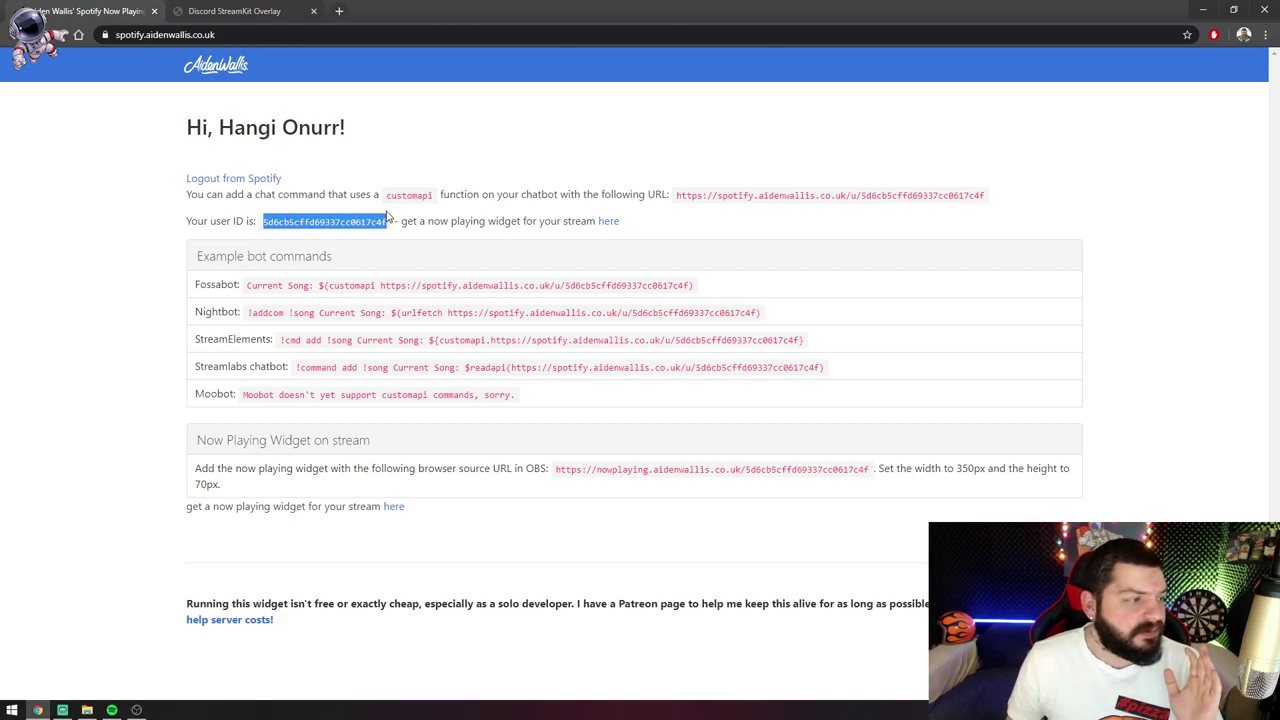
pyautogui.rightClick(316, 222)
pyautogui.click(332, 237)
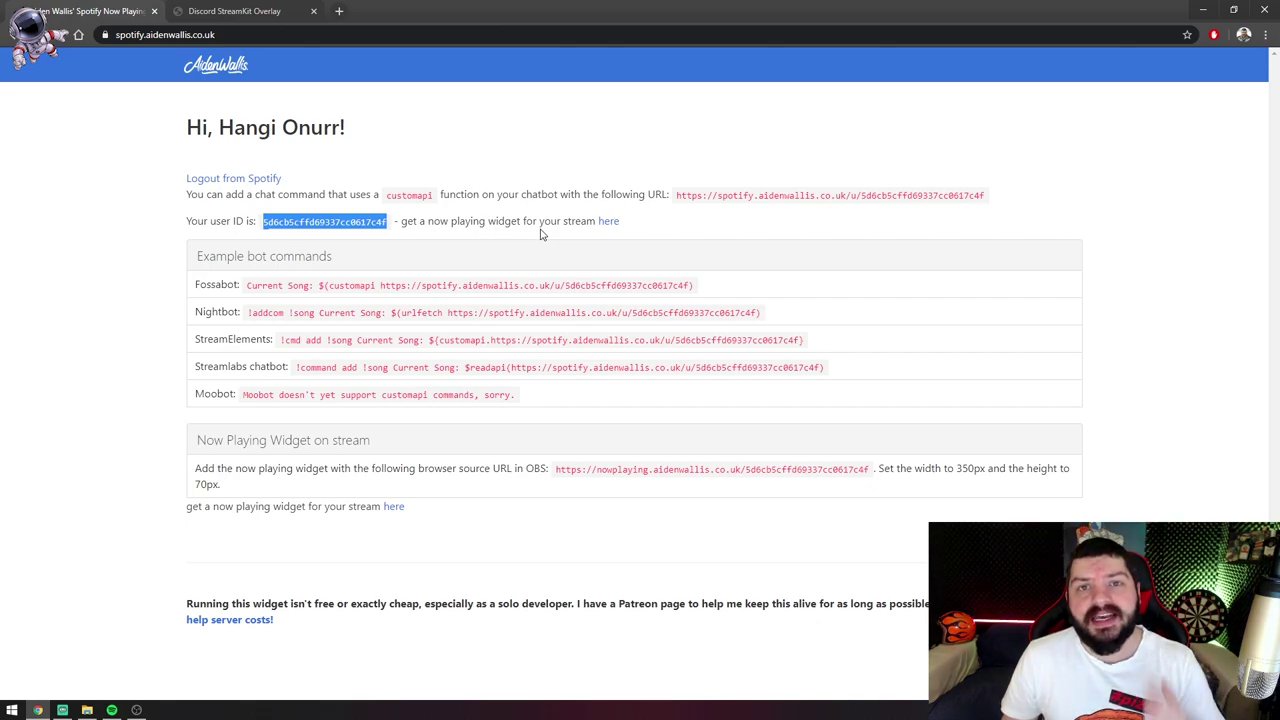
pyautogui.click(610, 222)
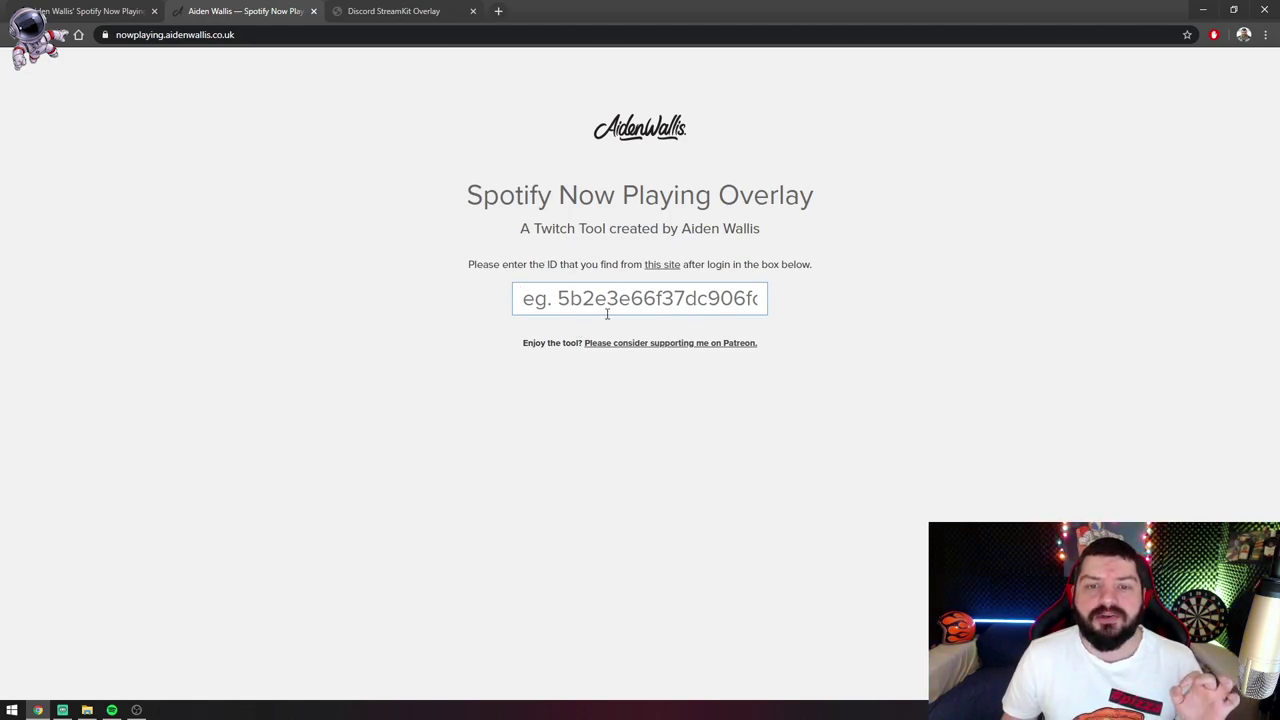
pyautogui.click(589, 302)
pyautogui.rightClick(585, 301)
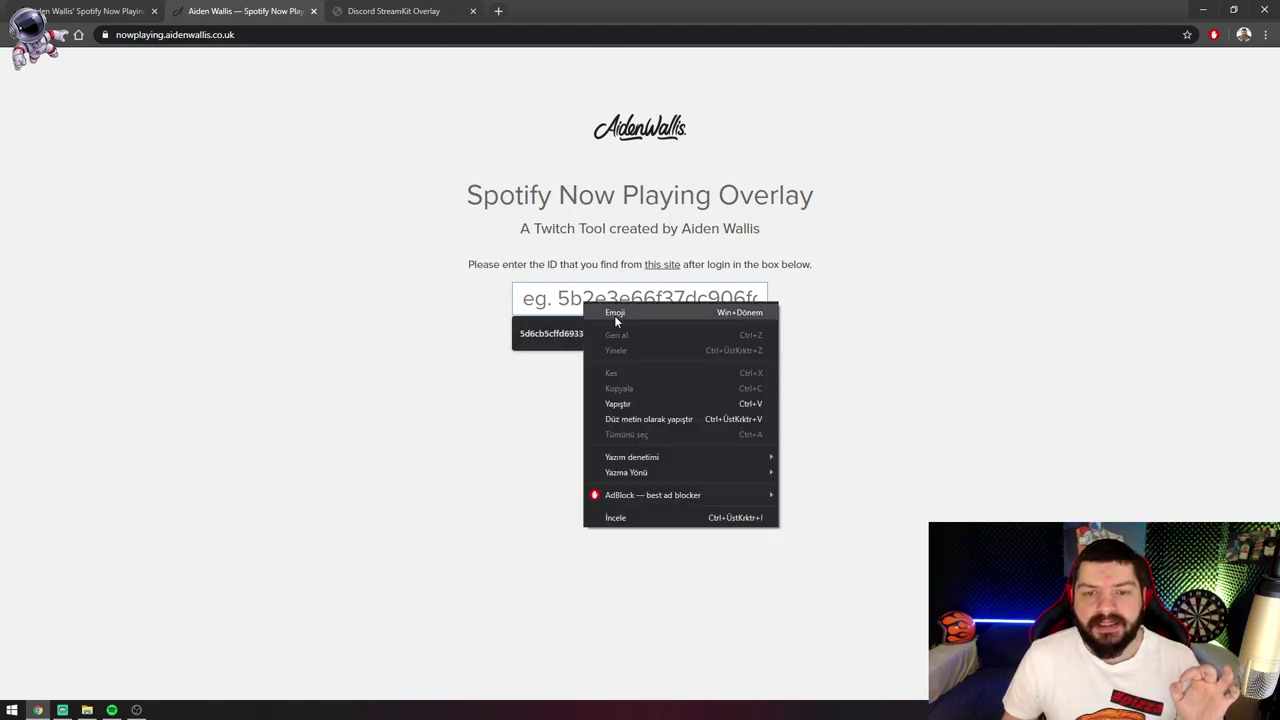
pyautogui.click(617, 404)
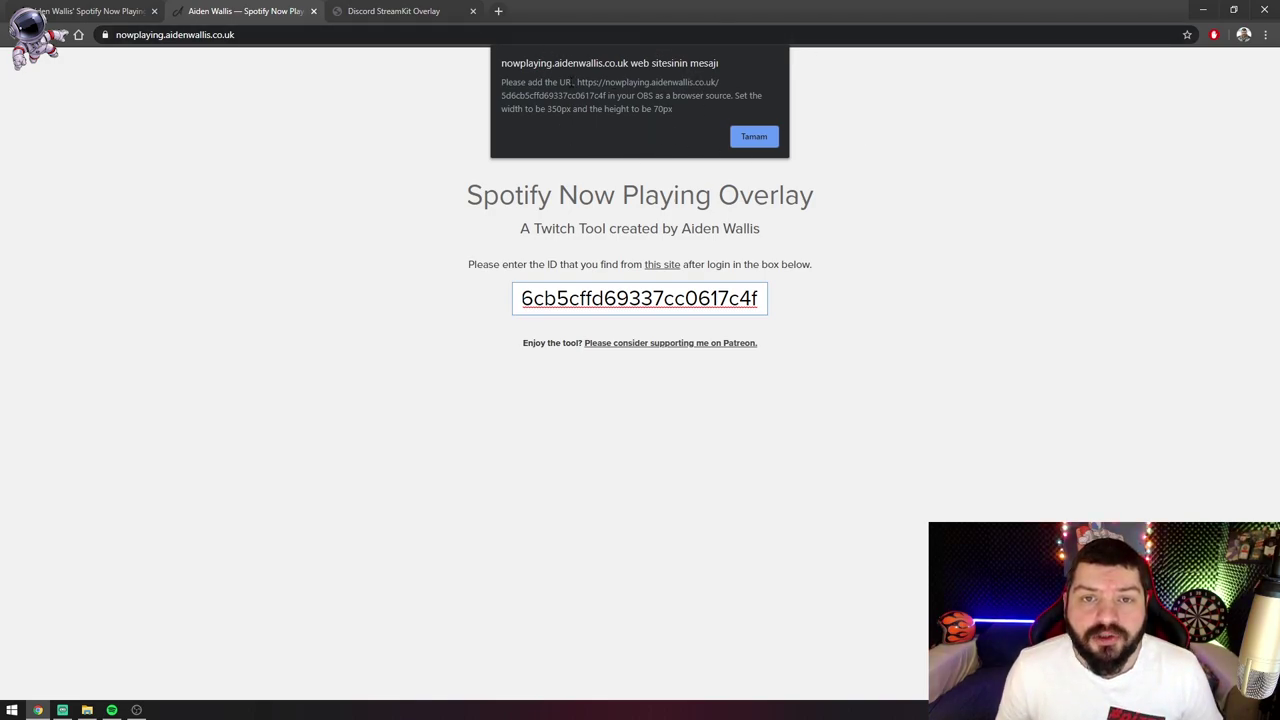
# Copy the widget URL from the site's message and switch to OBS.
pyautogui.moveTo(577, 83); pyautogui.dragTo(607, 96)
pyautogui.click(588, 84)
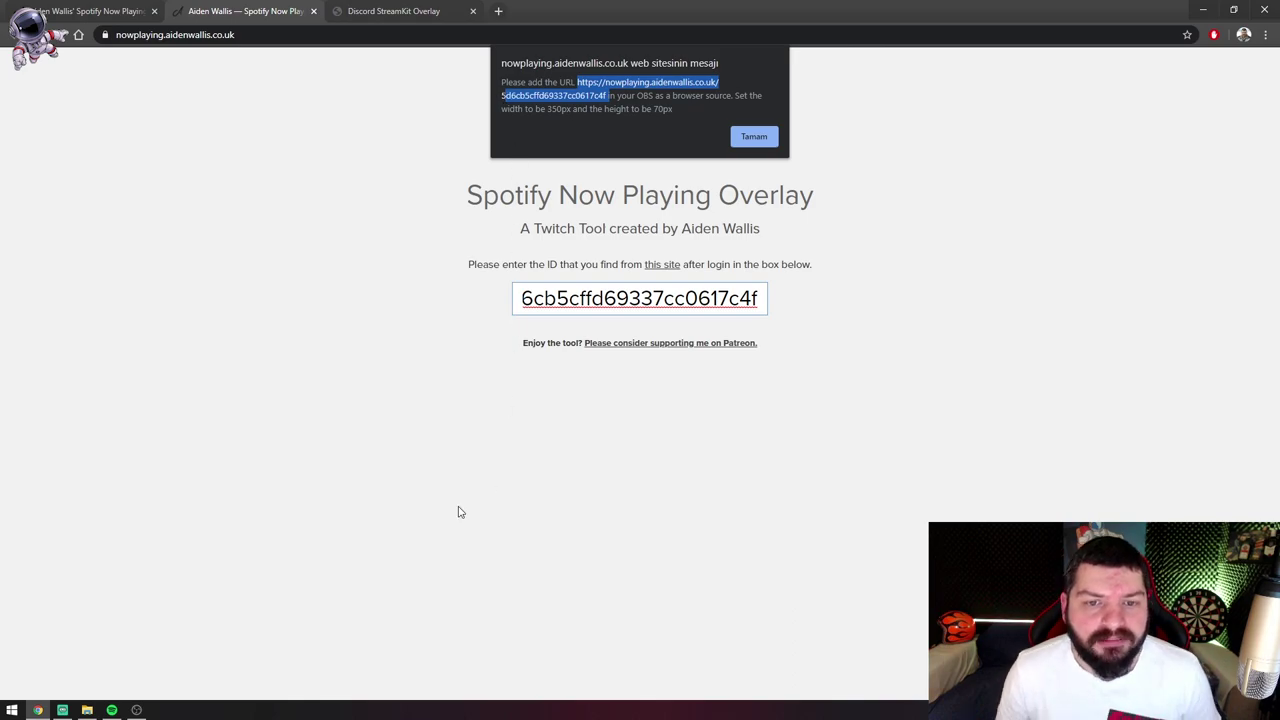
pyautogui.moveTo(137, 710)
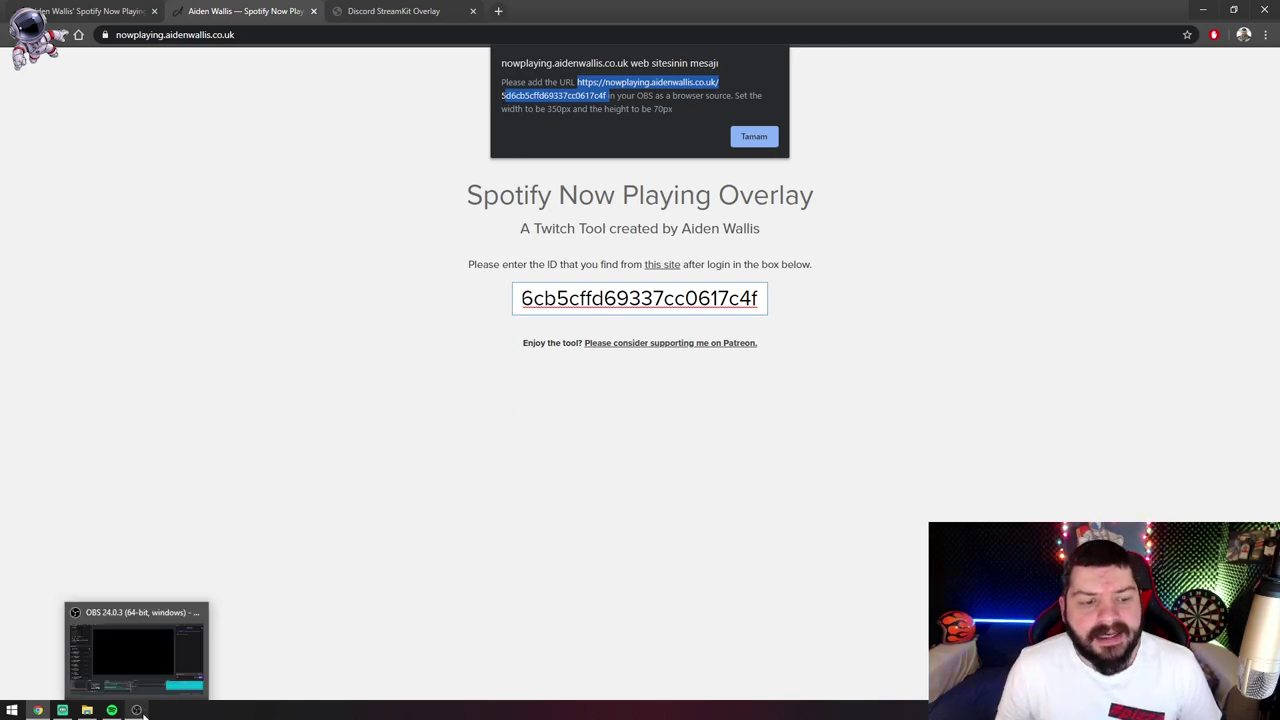
pyautogui.click(135, 640)
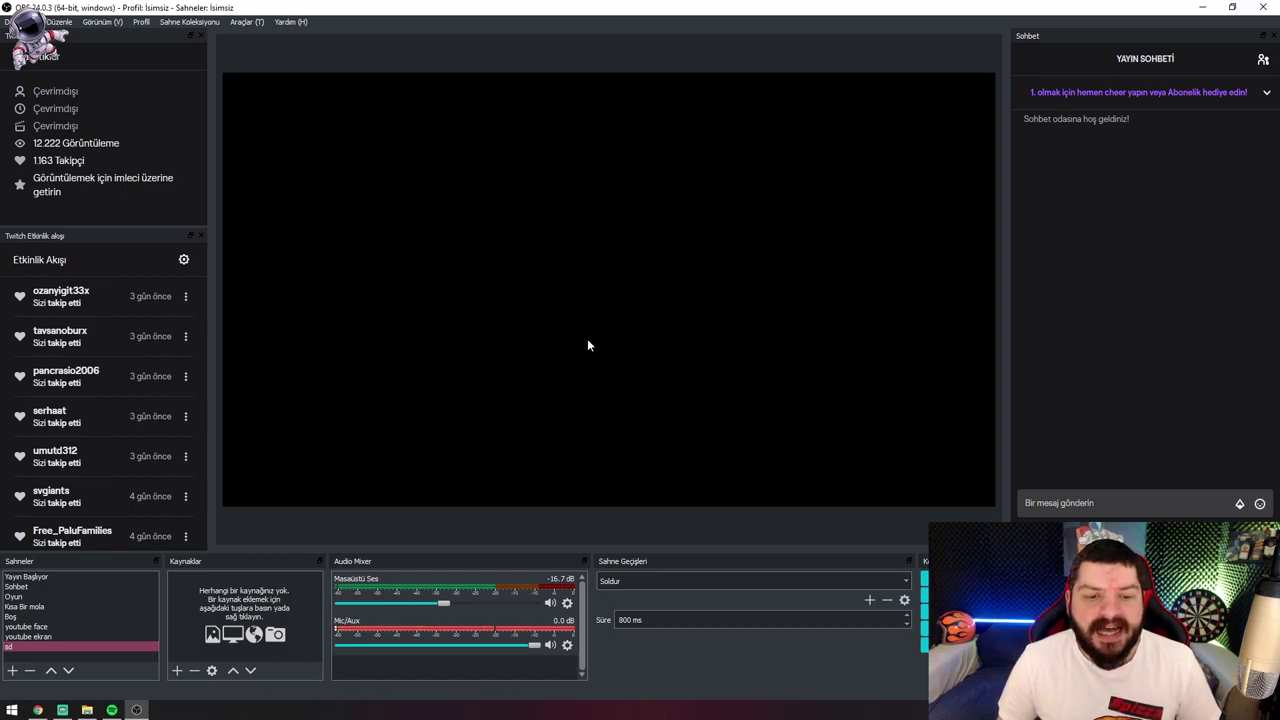
# Add a new browser source named "spotify" to the sd scene.
pyautogui.rightClick(221, 598)
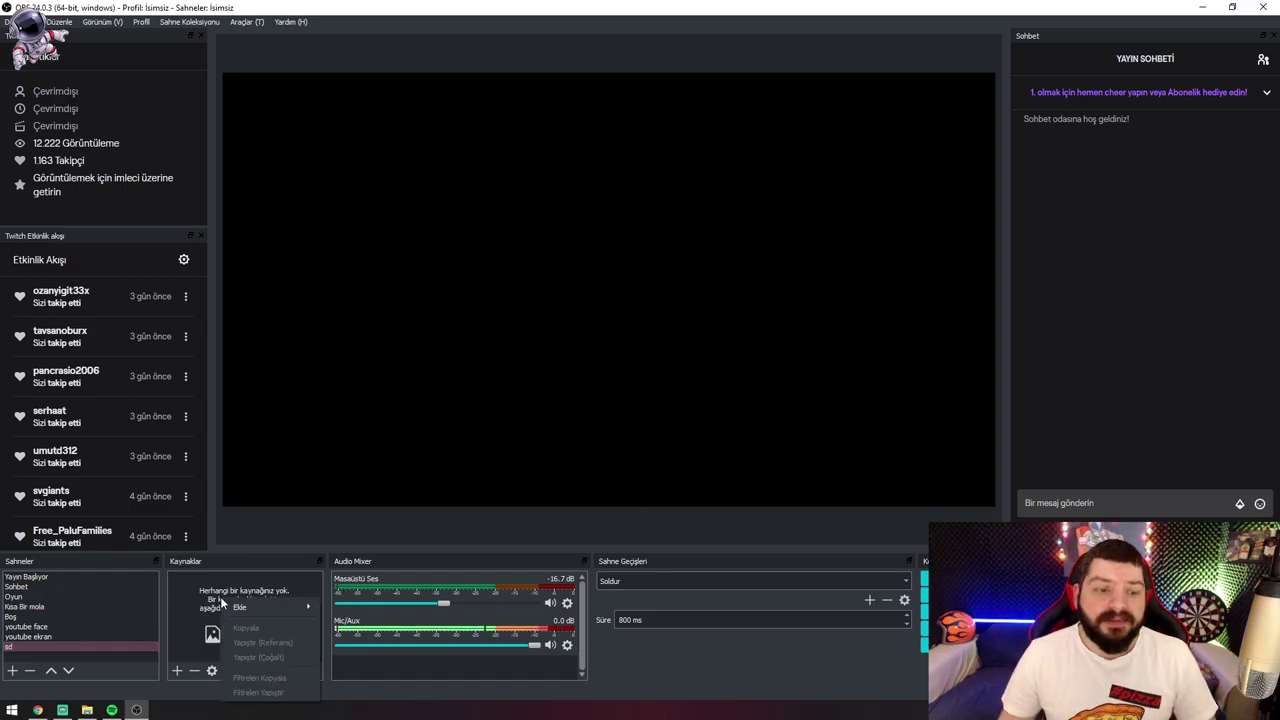
pyautogui.moveTo(230, 607)
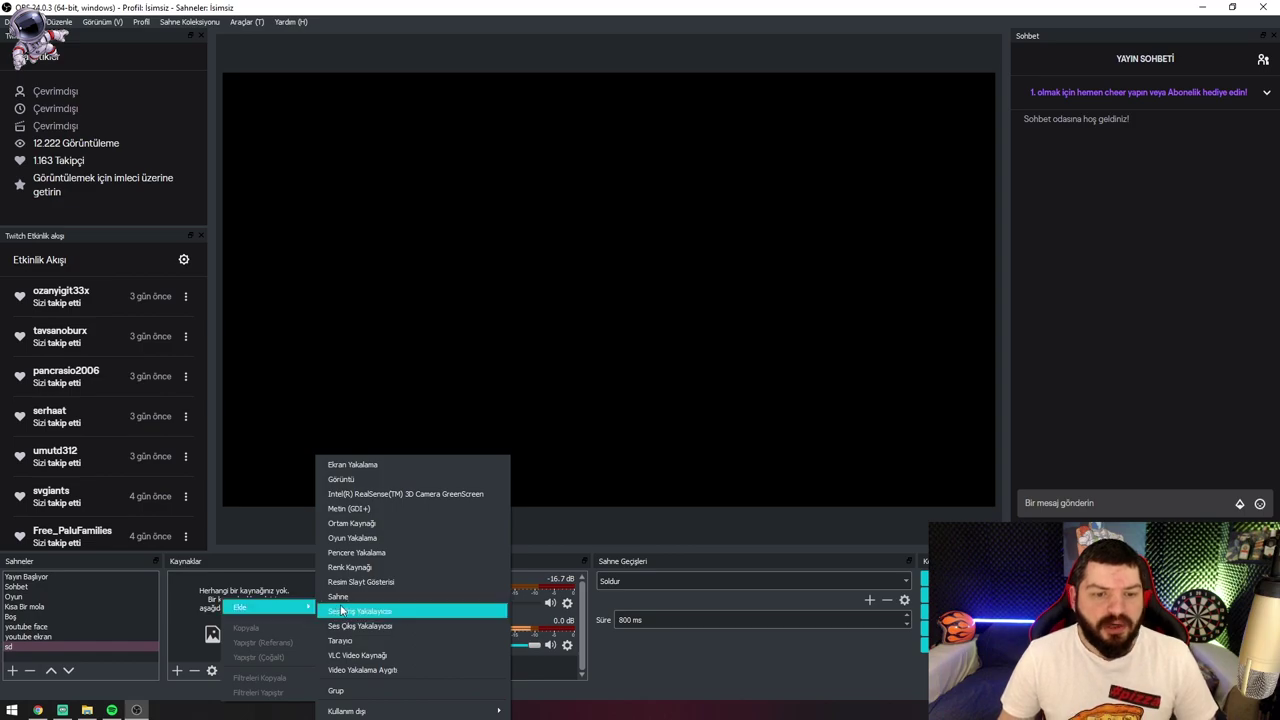
pyautogui.click(392, 640)
pyautogui.write('spltify')
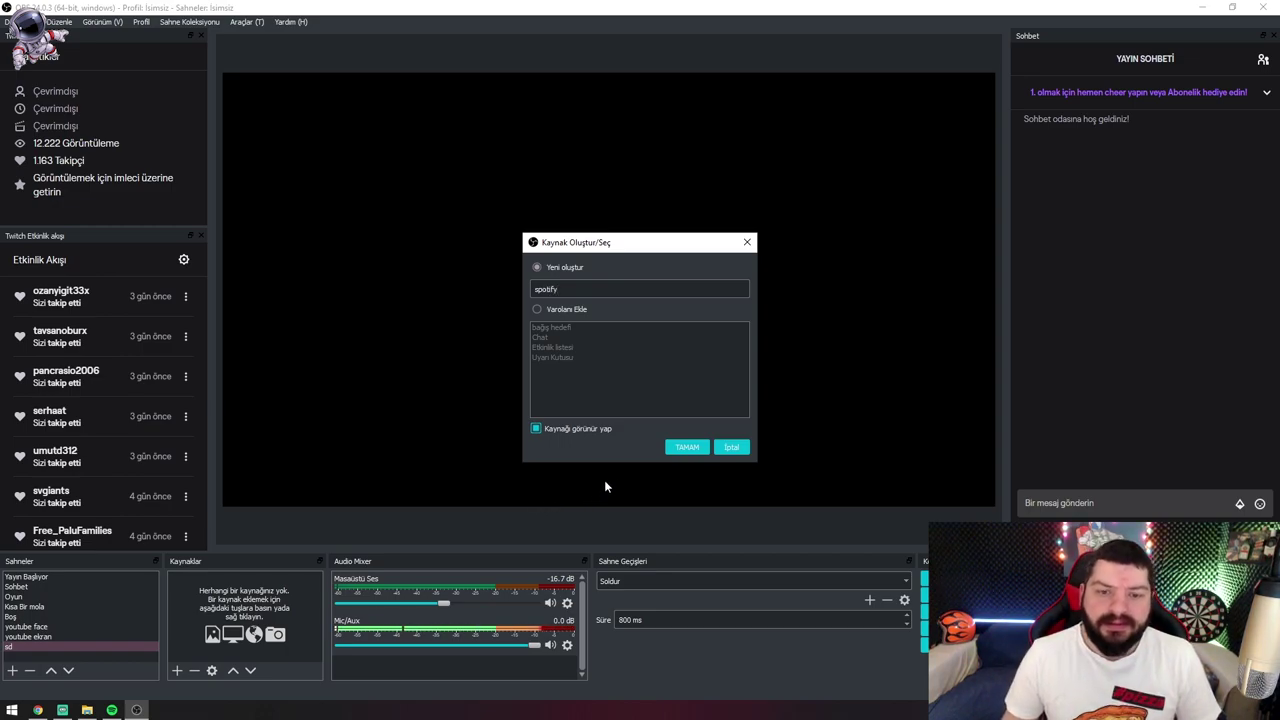
pyautogui.click(687, 447)
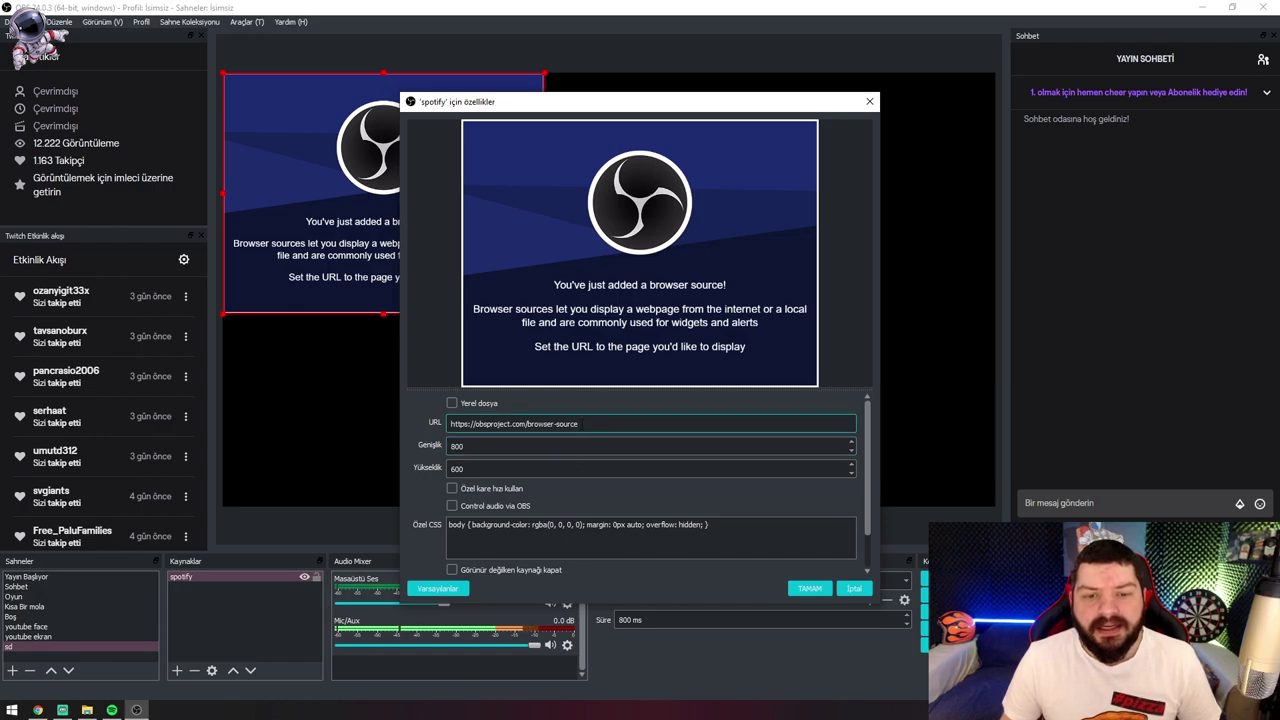
# Replace the spotify source's URL with the copied now-playing widget address and accept its properties.
pyautogui.tripleClick(581, 424)
pyautogui.hotkey('ctrl', 'v')
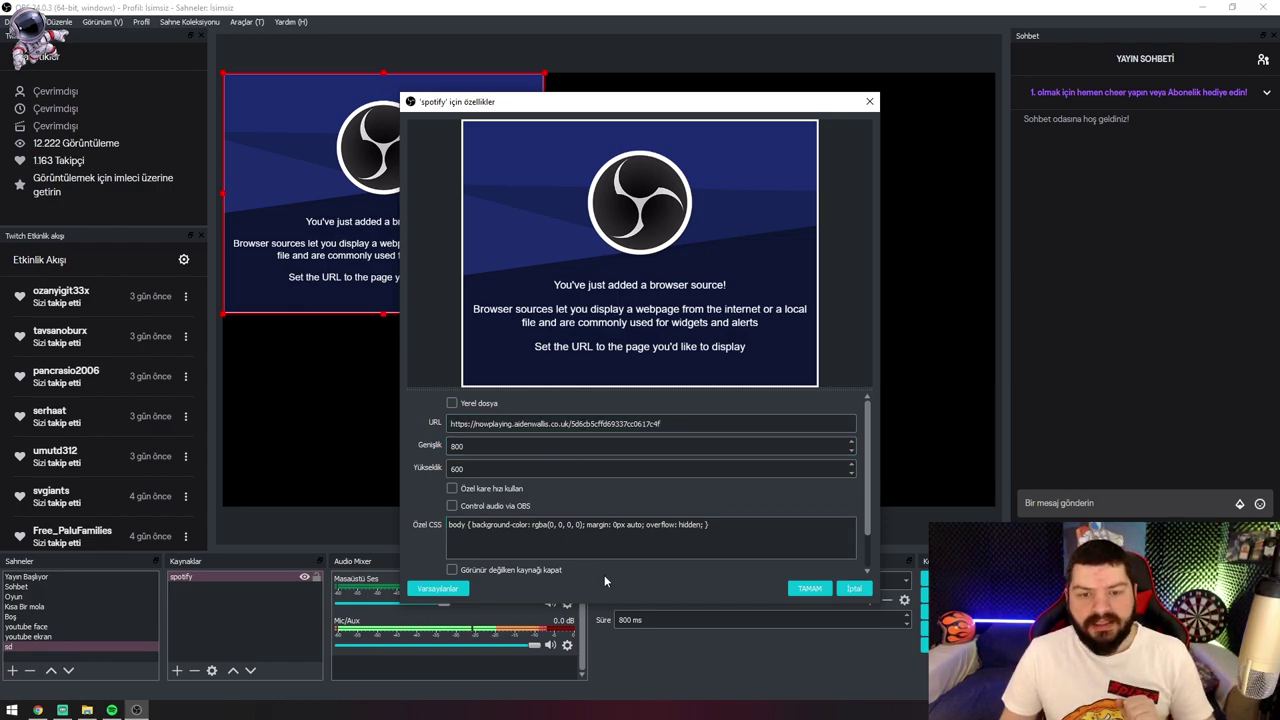
pyautogui.click(810, 590)
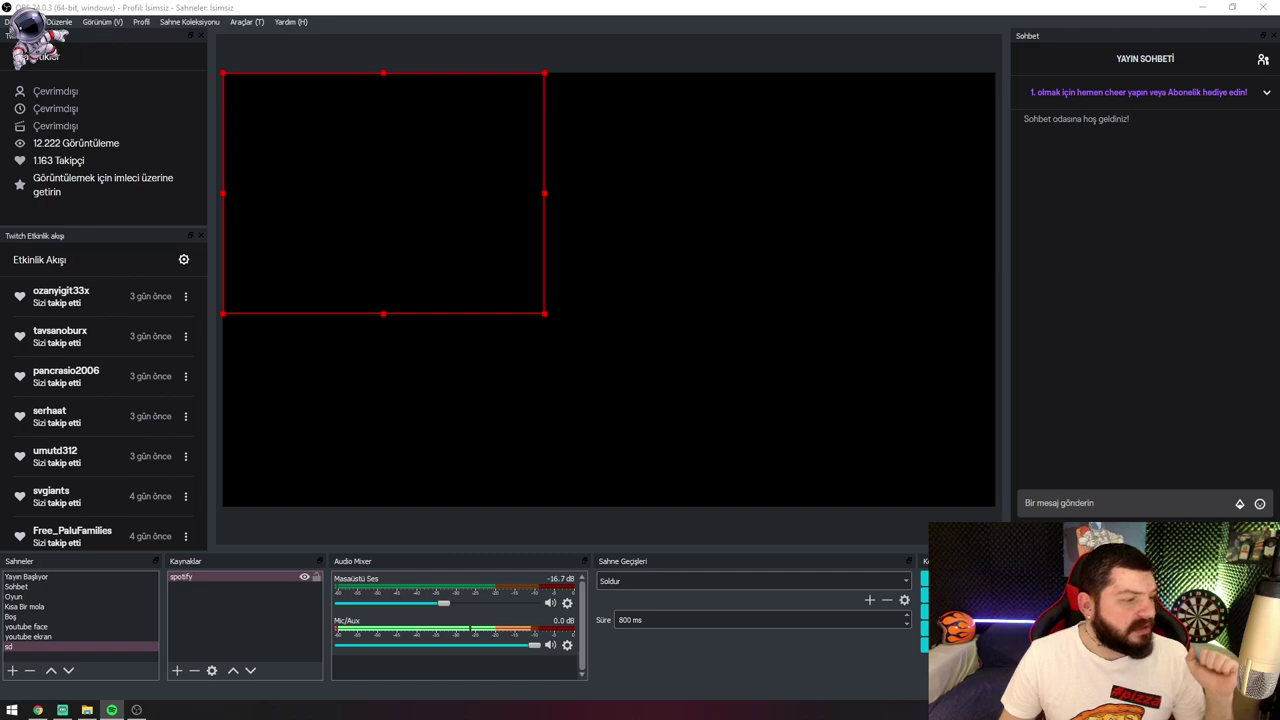
# Get a song playing in Spotify, then enlarge the now-playing widget near the canvas's upper-left corner in OBS.
pyautogui.hotkey('alt', 'Tab')
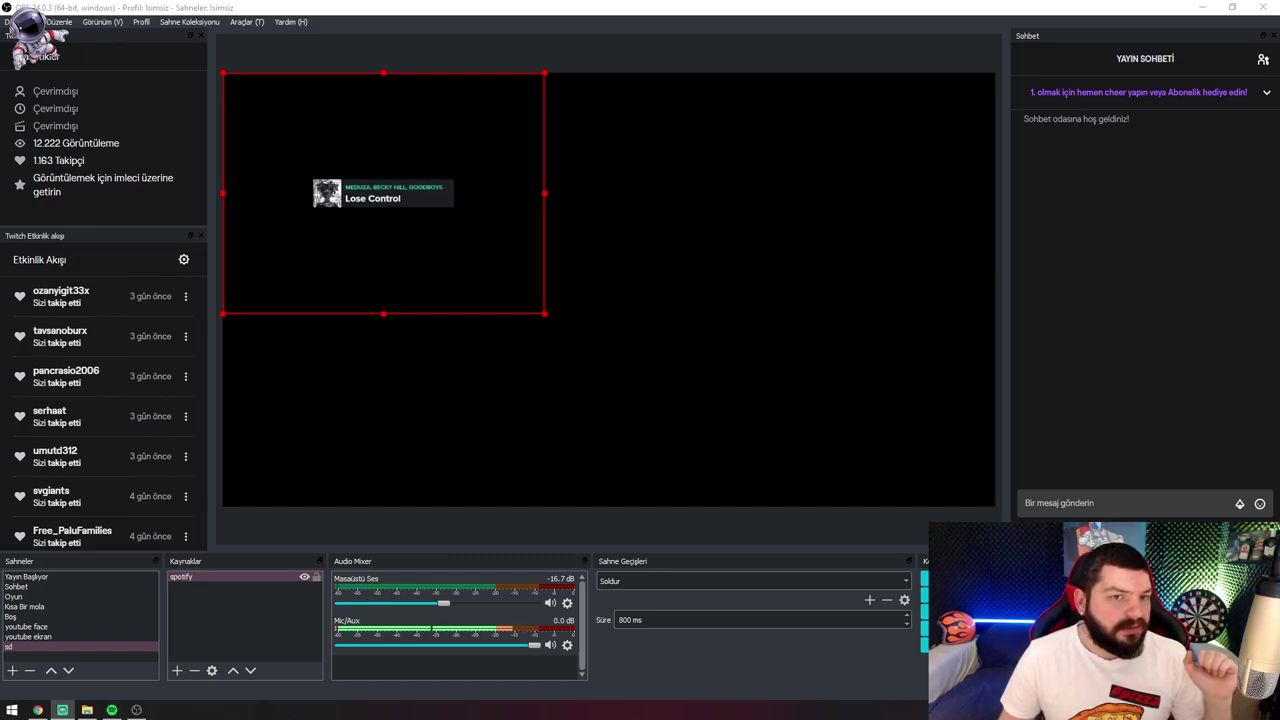
pyautogui.hotkey('alt', 'Tab')
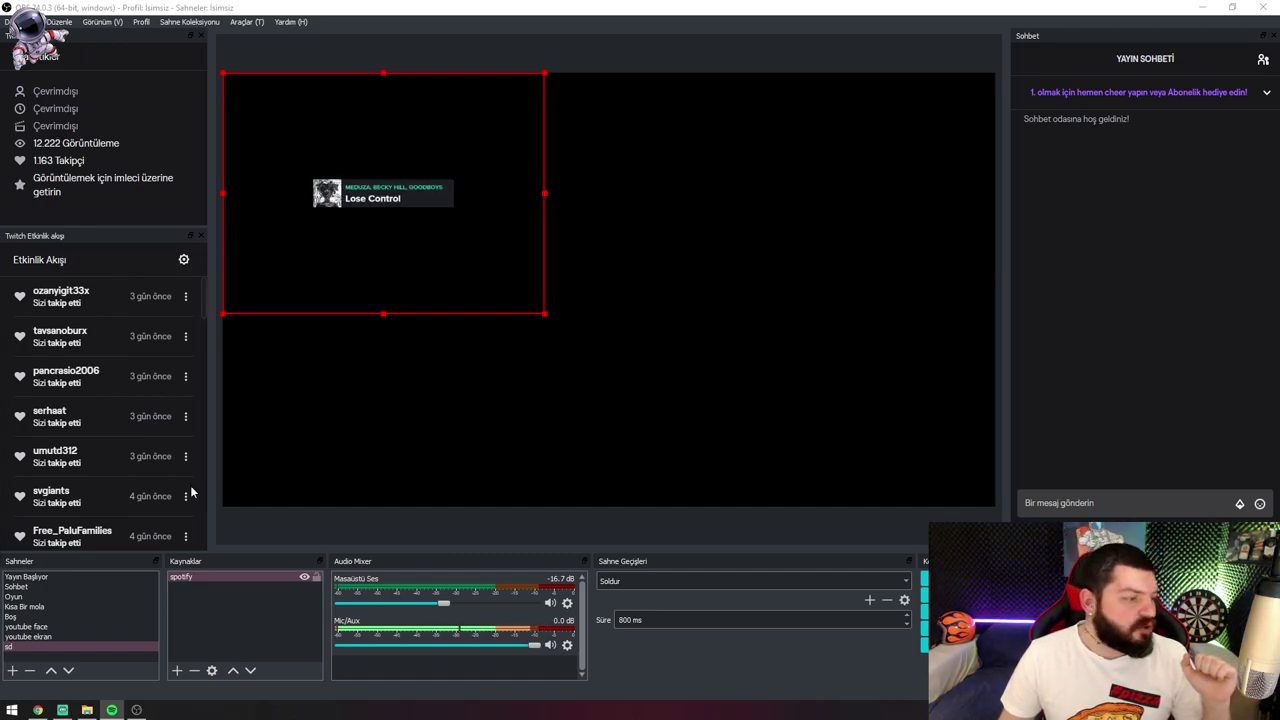
pyautogui.moveTo(546, 312); pyautogui.dragTo(364, 156)
pyautogui.moveTo(433, 209); pyautogui.dragTo(410, 180)
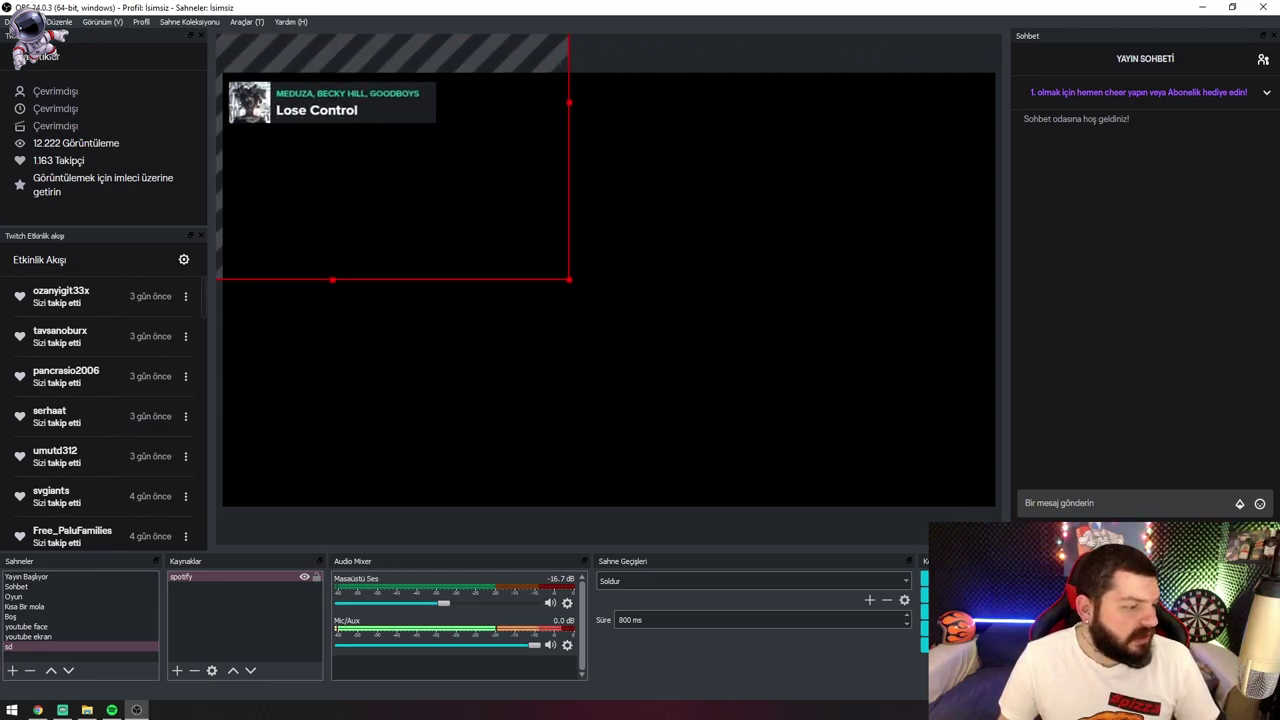
# Switch to Spotify and skip ahead two tracks to test the now-playing widget.
pyautogui.hotkey('alt', 'Tab')
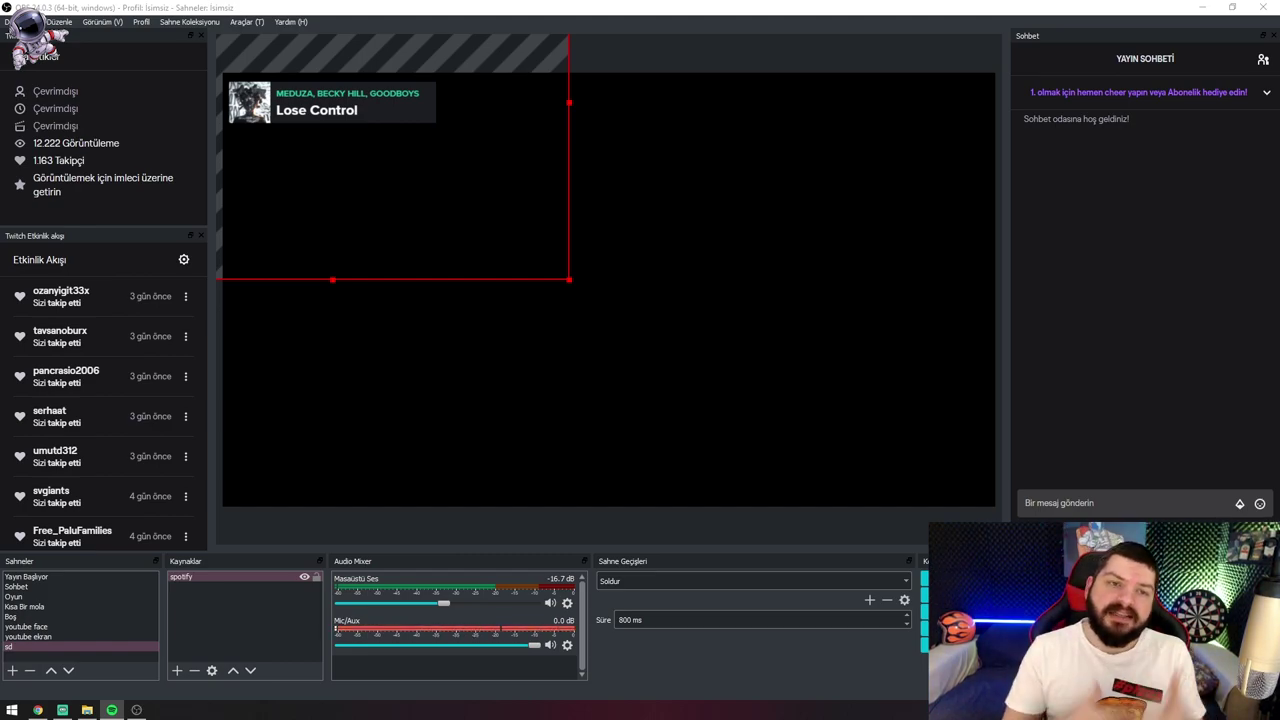
pyautogui.hotkey('ctrl', 'Right')
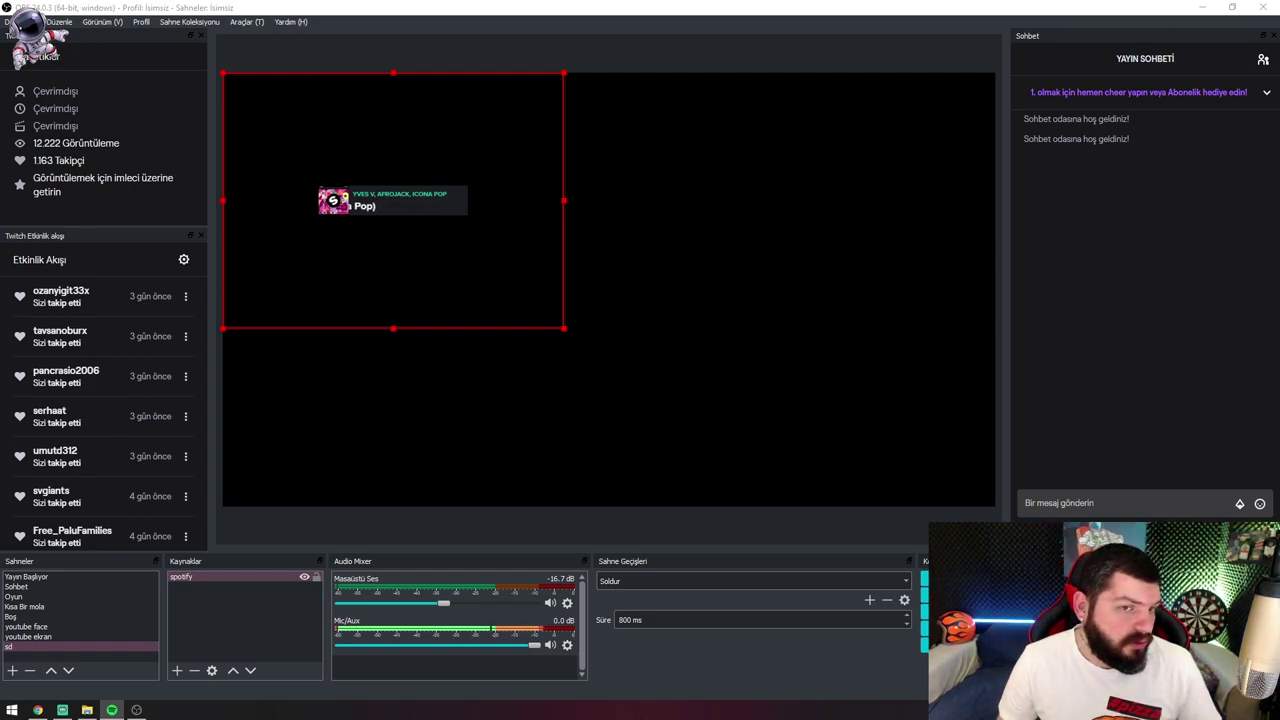
pyautogui.hotkey('ctrl', 'Right')
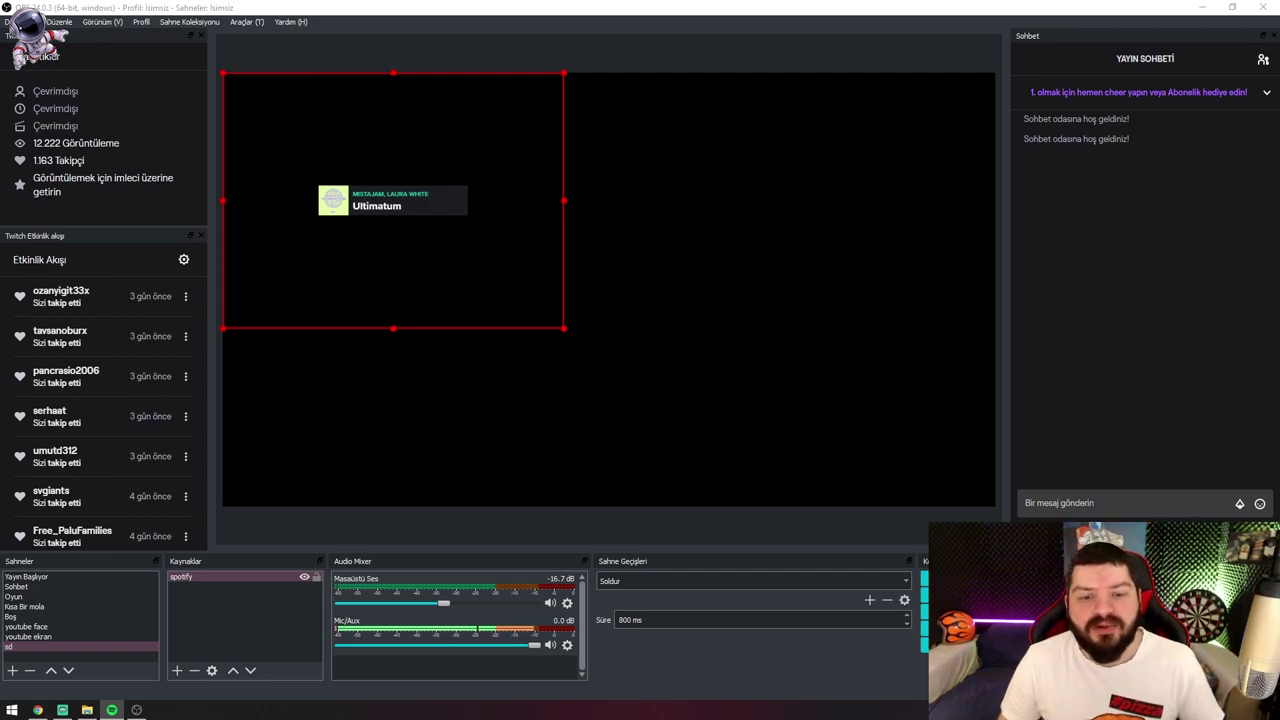
# Move the now-playing widget to the canvas's upper-right corner and deselect it.
pyautogui.moveTo(449, 194); pyautogui.dragTo(975, 80)
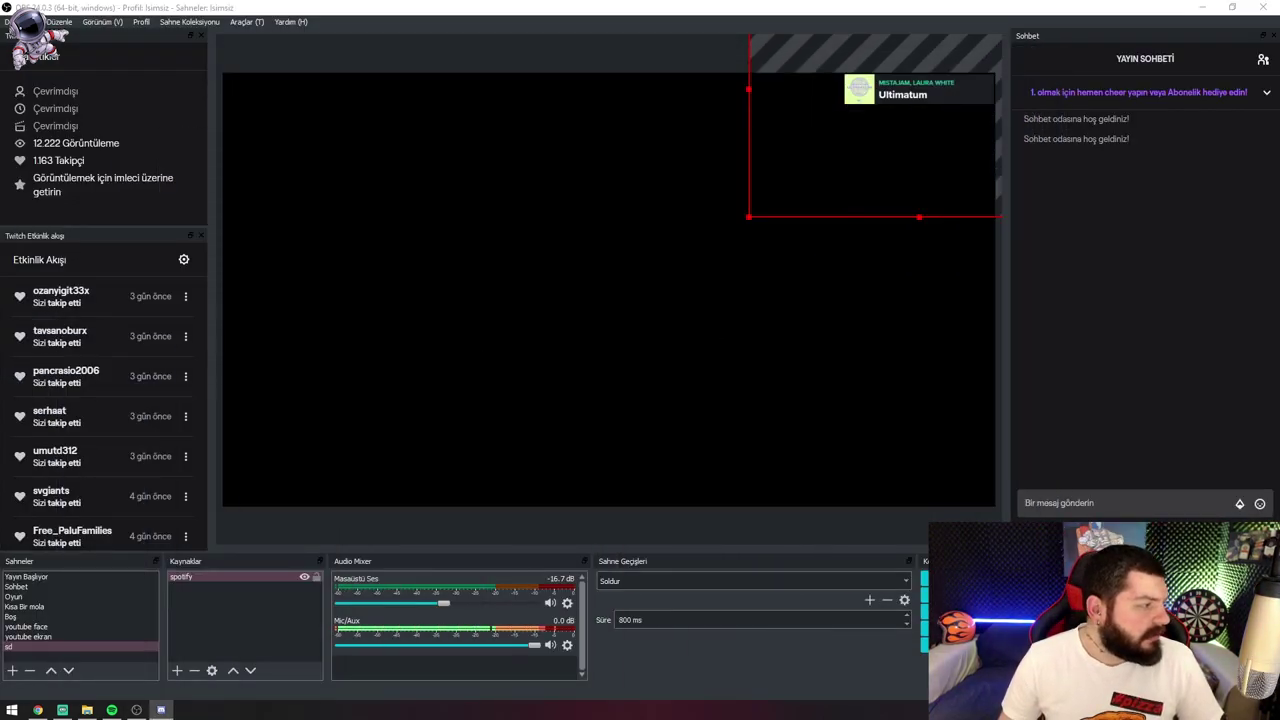
pyautogui.click(671, 53)
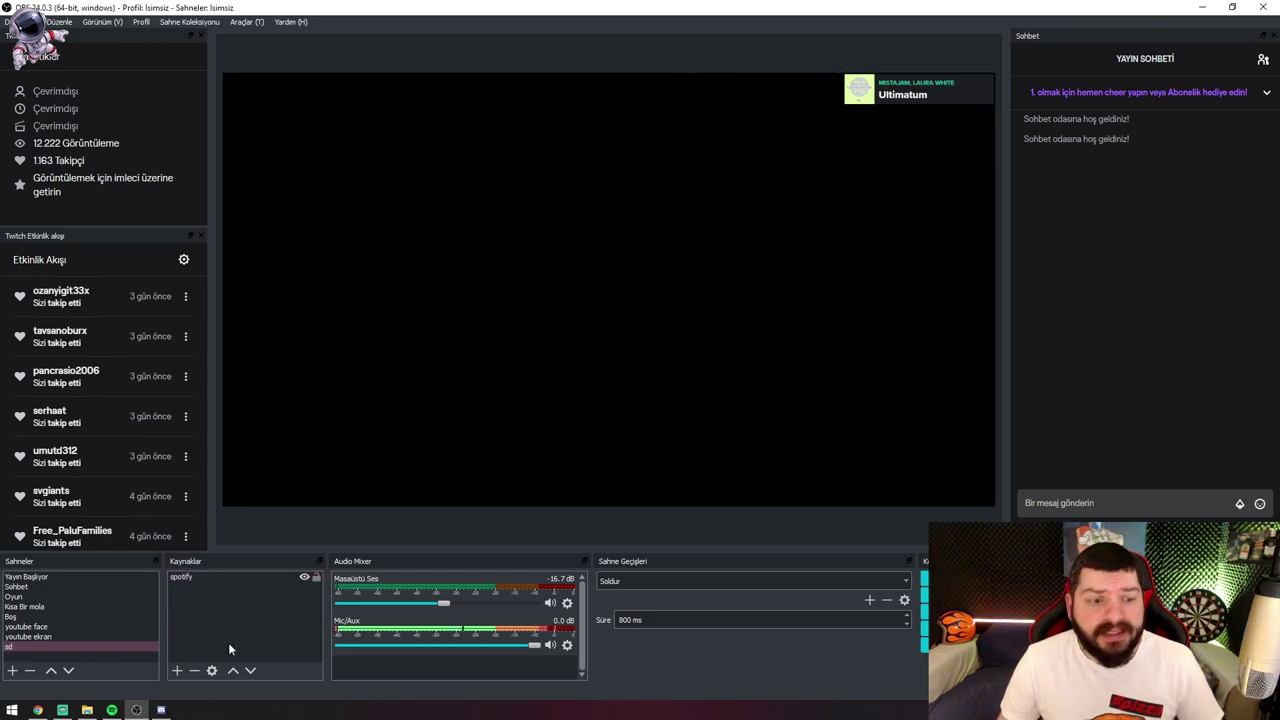
# Switch to Chrome, dismiss the widget URL message, and close both Aiden Wallis pages.
pyautogui.click(37, 710)
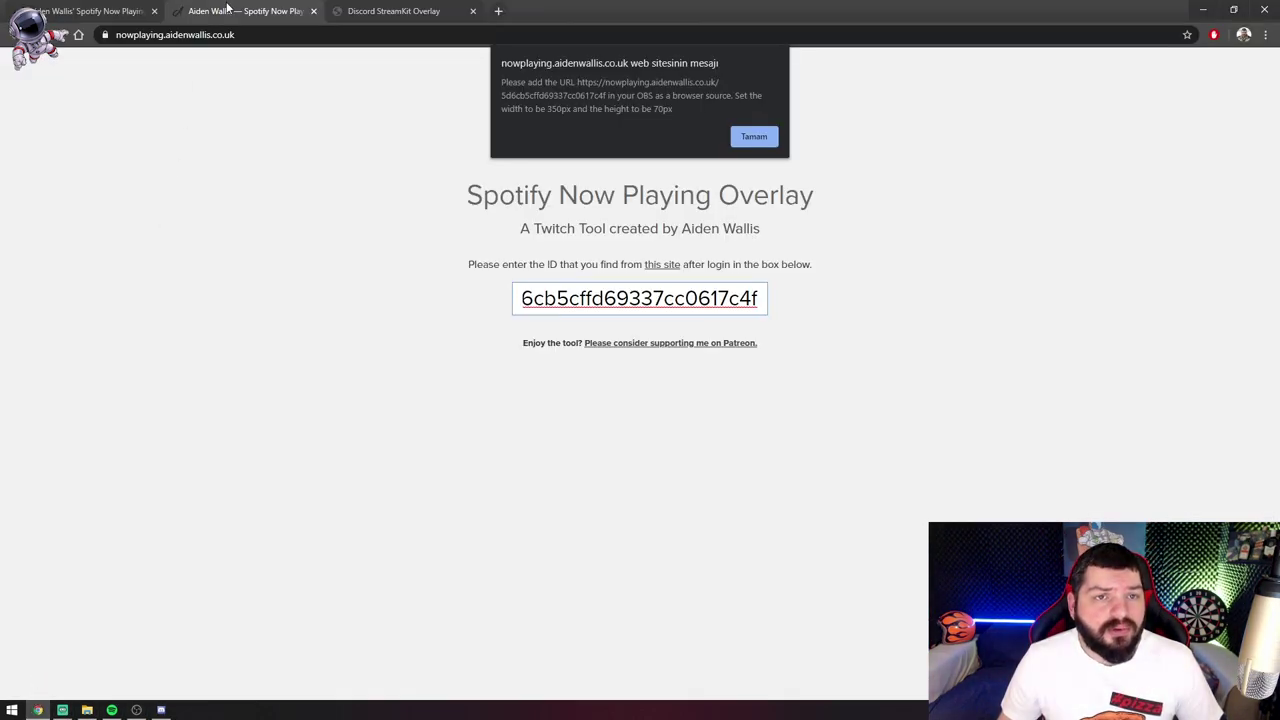
pyautogui.click(754, 137)
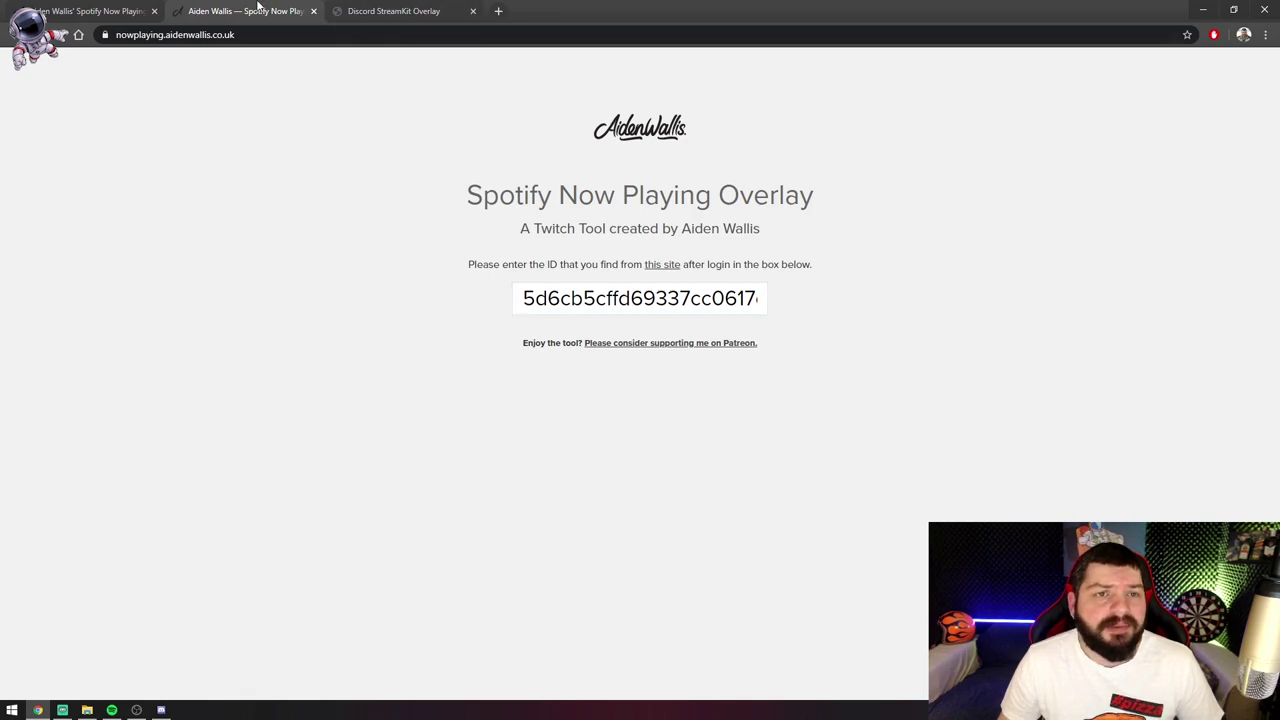
pyautogui.middleClick(265, 11)
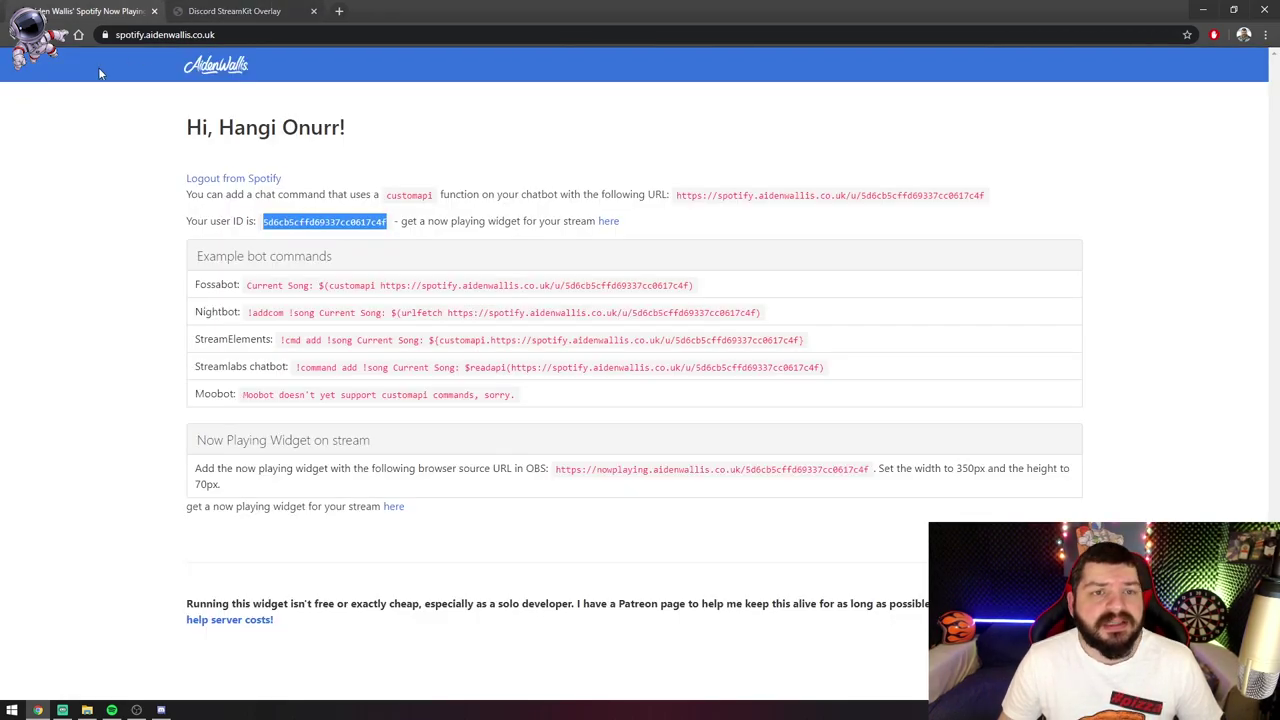
pyautogui.middleClick(50, 5)
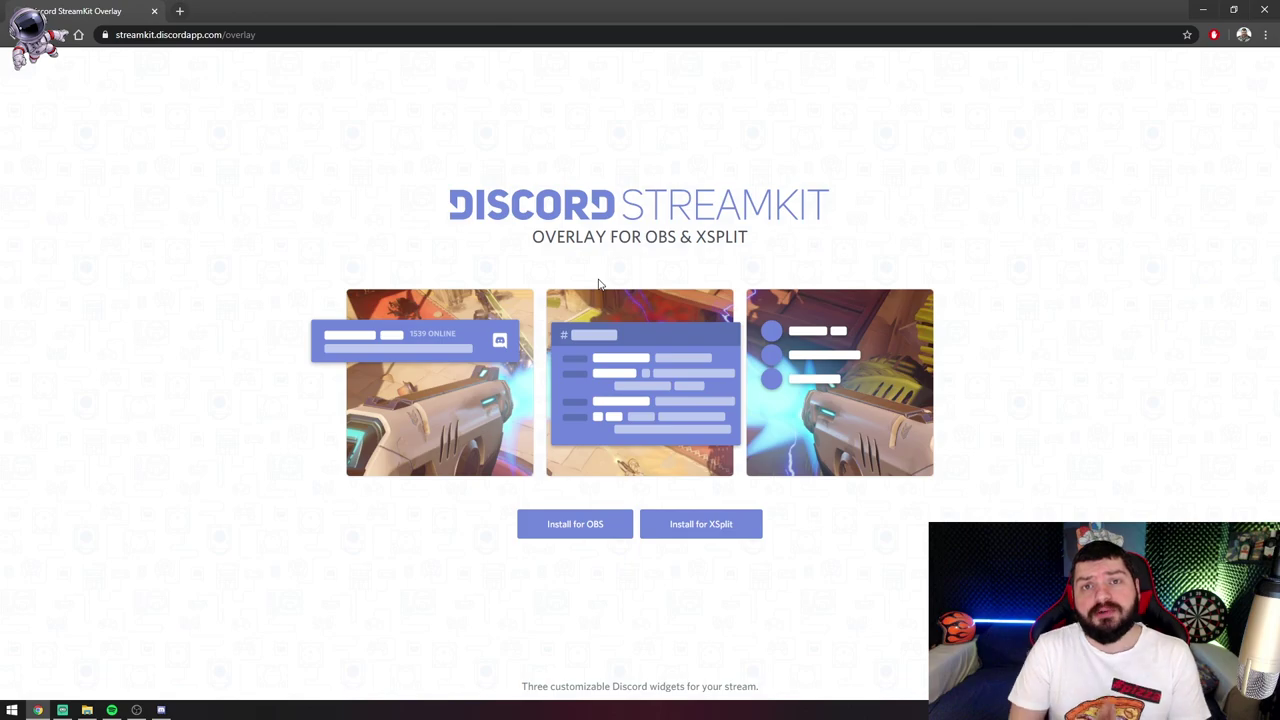
pyautogui.click(575, 525)
pyautogui.click(660, 374)
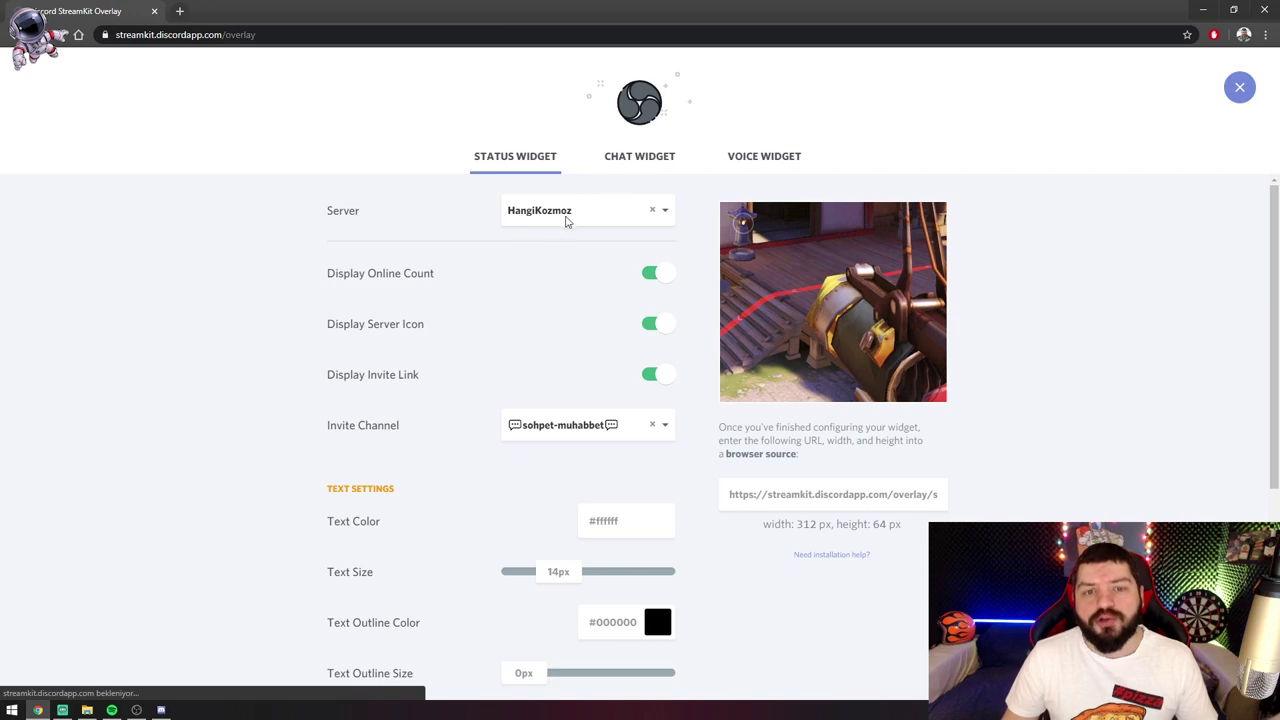
pyautogui.click(665, 212)
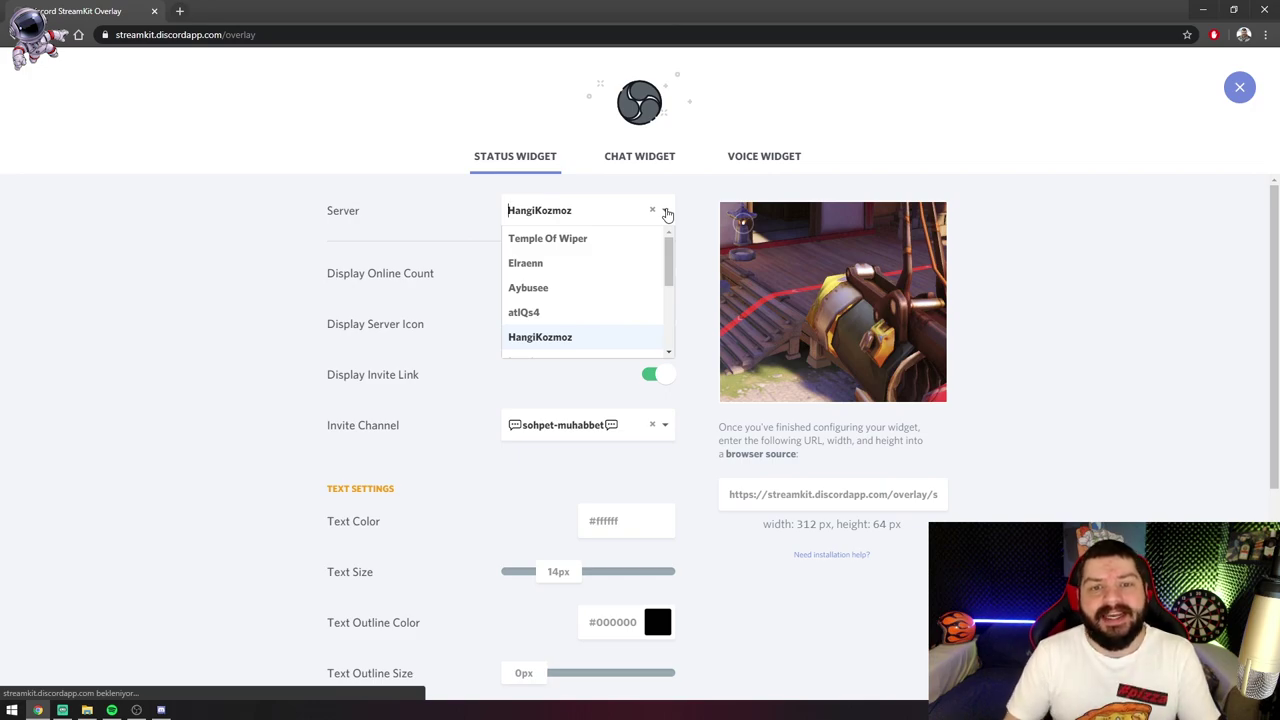
pyautogui.click(667, 214)
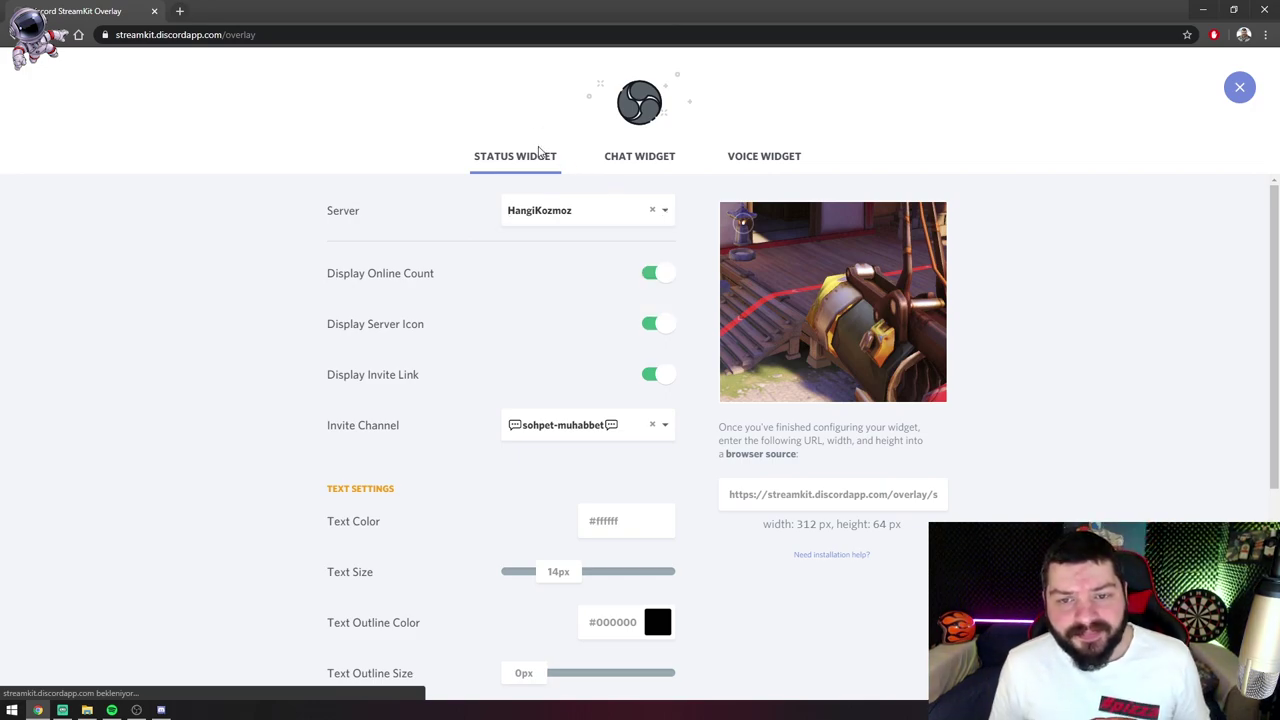
pyautogui.scroll(-1, 575, 275)
pyautogui.scroll(1, 529, 267)
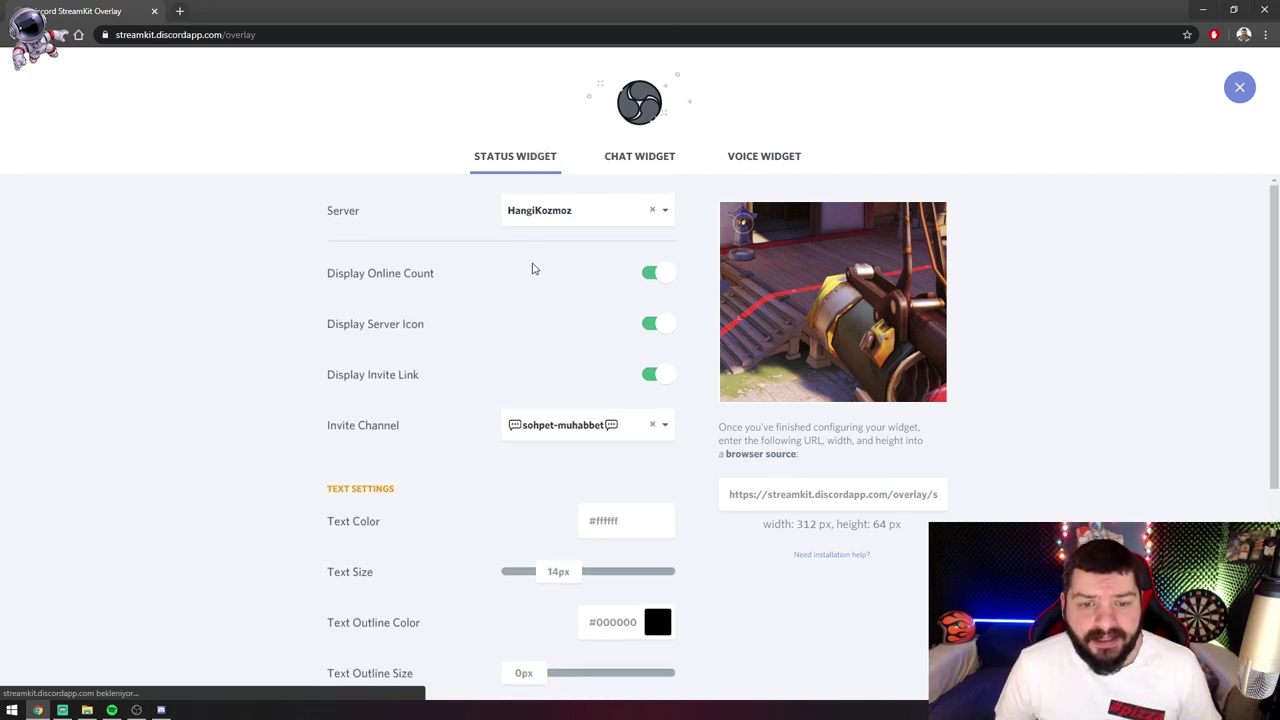
pyautogui.click(665, 212)
pyautogui.click(668, 214)
pyautogui.click(670, 214)
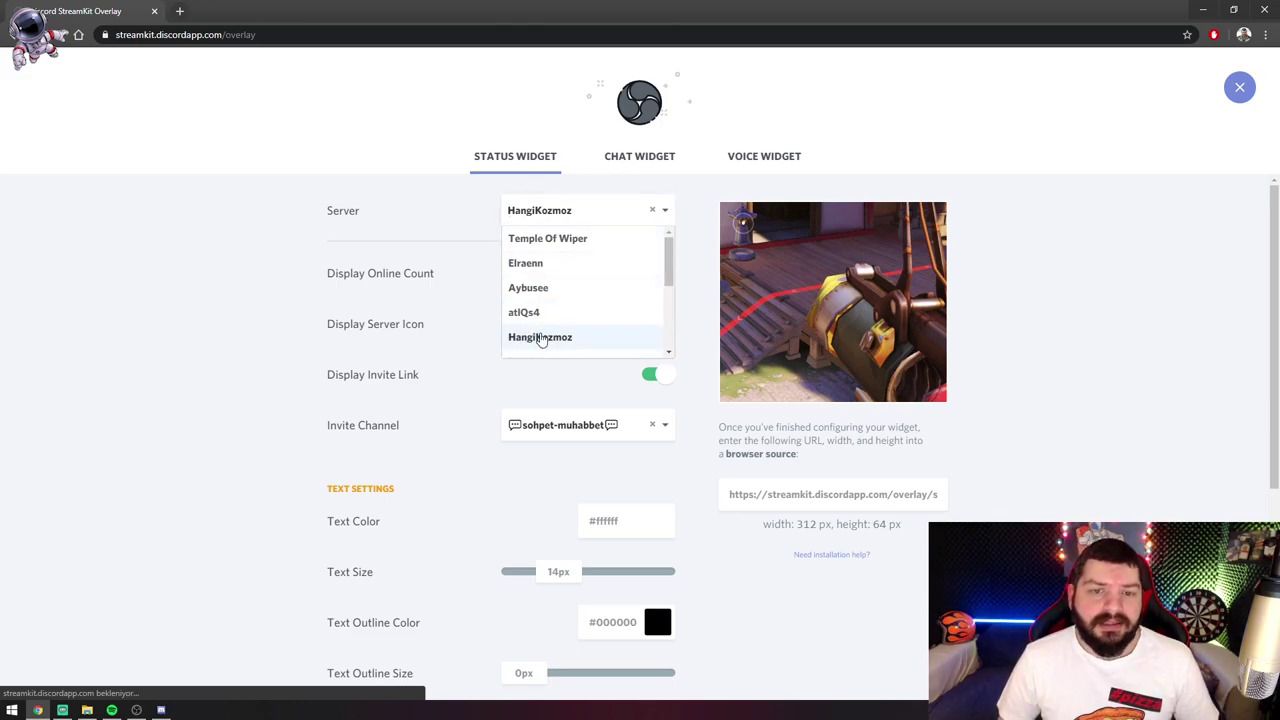
pyautogui.click(537, 337)
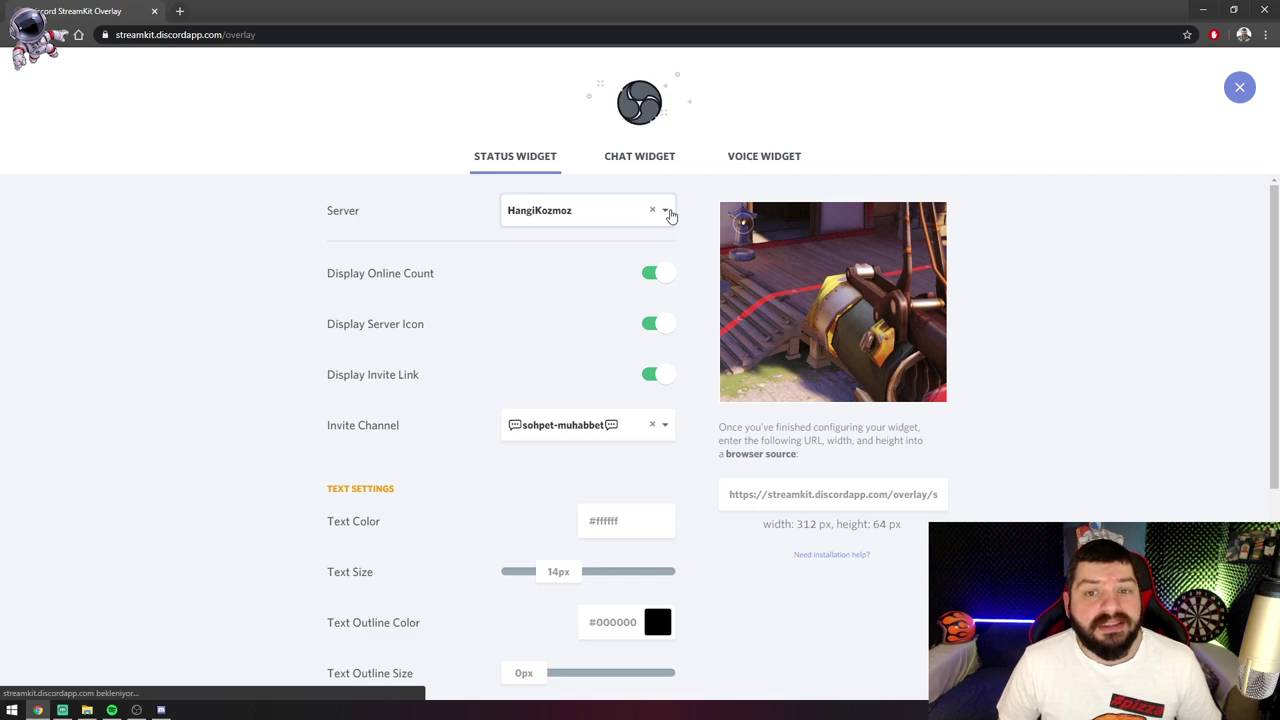
pyautogui.click(668, 213)
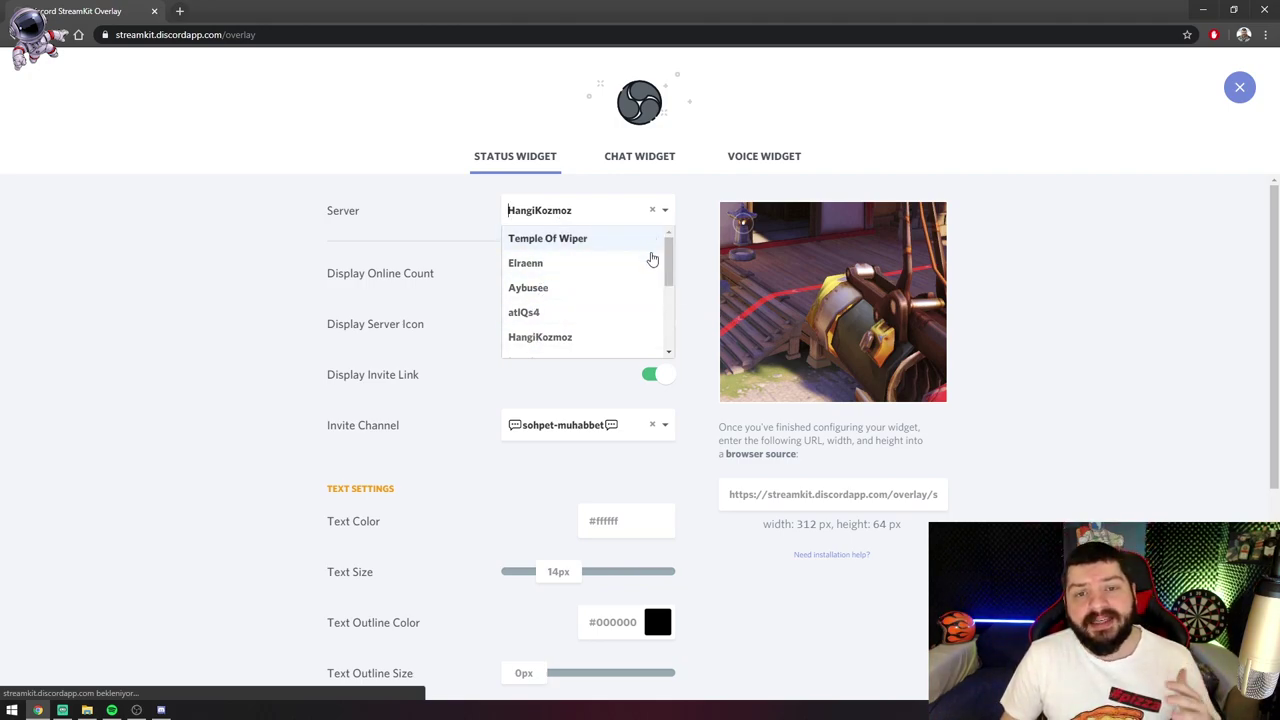
pyautogui.click(566, 339)
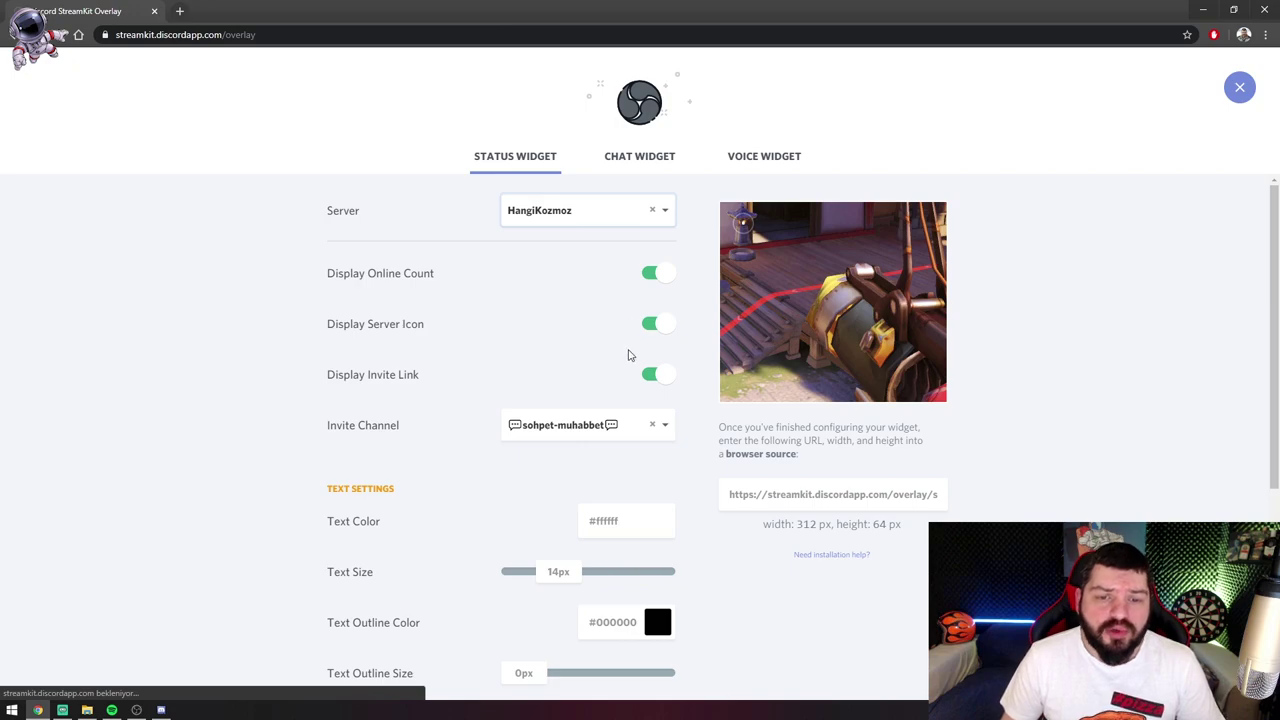
# Look over the Status Widget's invite channels and keep sohpet-muhabbet selected.
pyautogui.scroll(-1, 629, 354)
pyautogui.click(667, 364)
pyautogui.scroll(-5, 614, 400)
pyautogui.scroll(5, 597, 405)
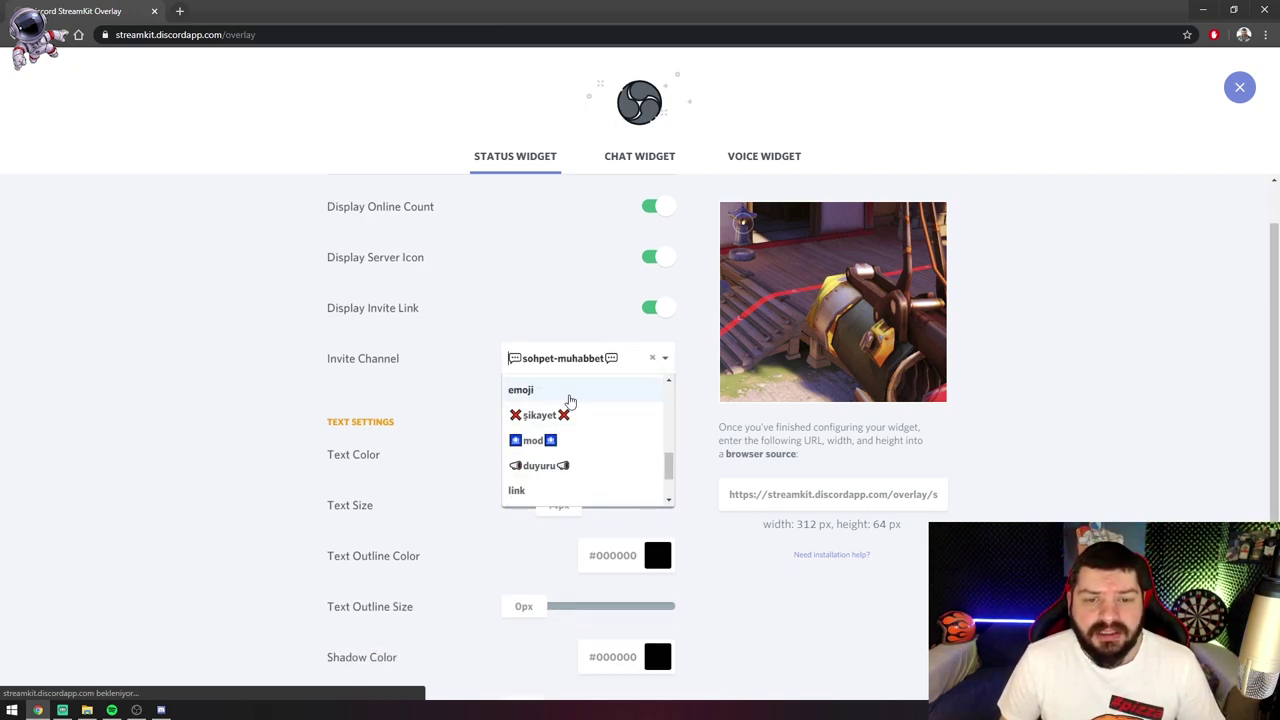
pyautogui.click(566, 431)
pyautogui.scroll(-3, 656, 447)
pyautogui.scroll(4, 703, 440)
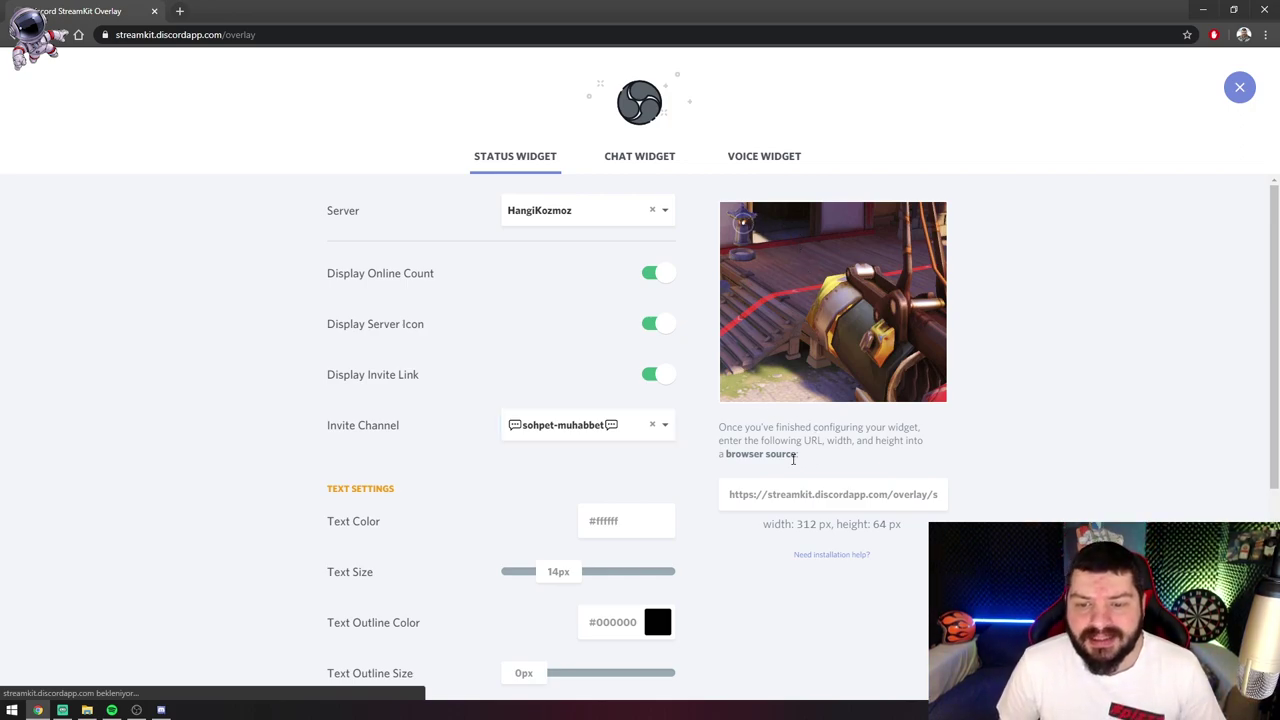
# Look over the Status Widget's text and background settings and copy its overlay URL.
pyautogui.click(757, 494)
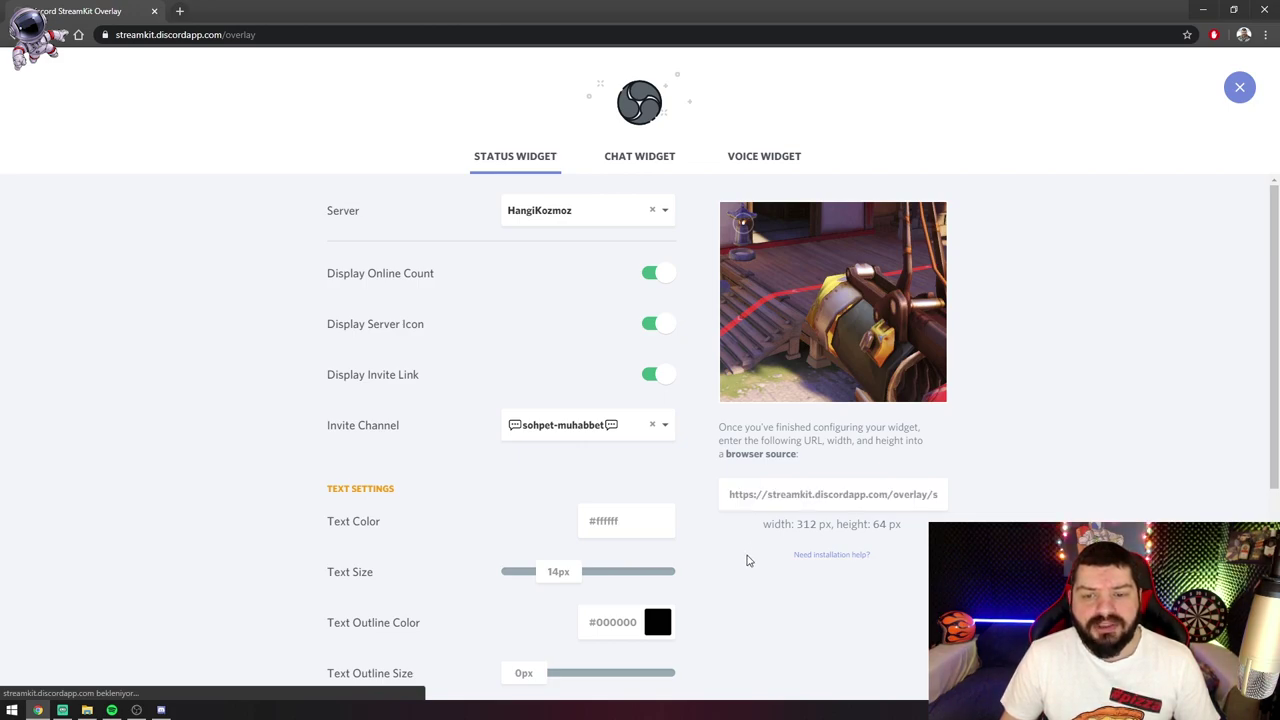
pyautogui.scroll(-3, 765, 557)
pyautogui.scroll(-1, 457, 503)
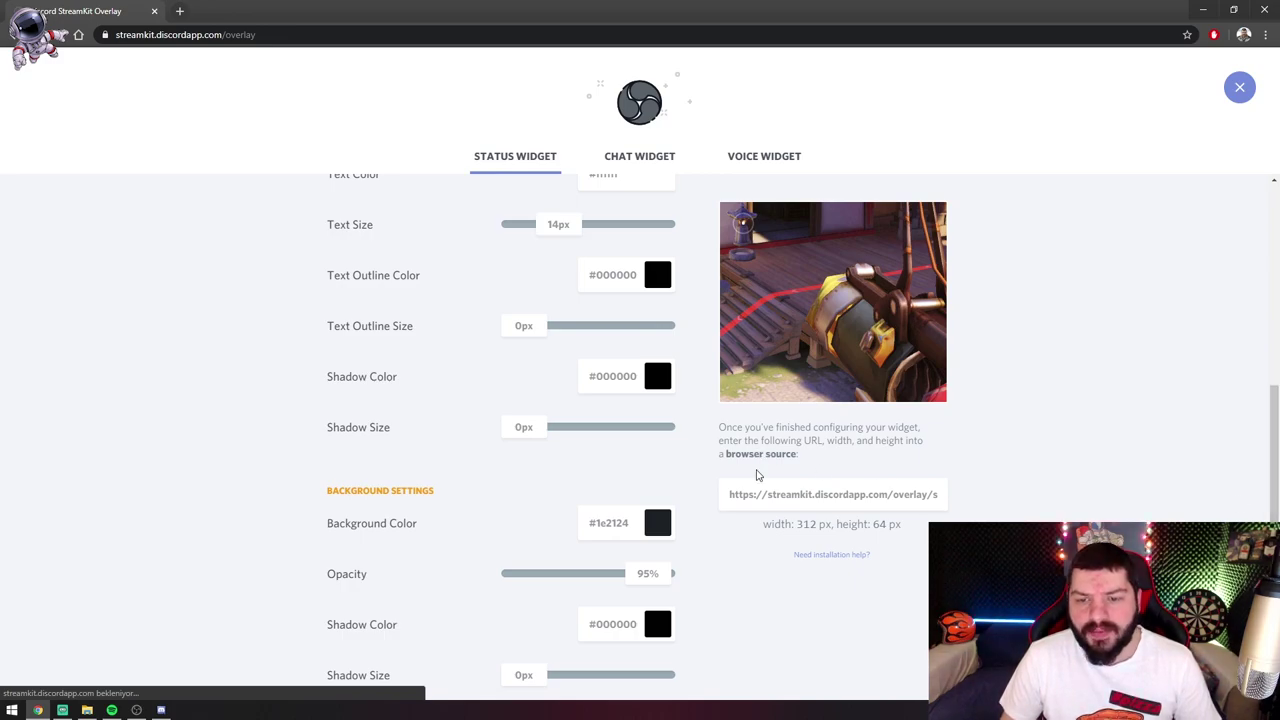
pyautogui.click(874, 494)
pyautogui.click(768, 497)
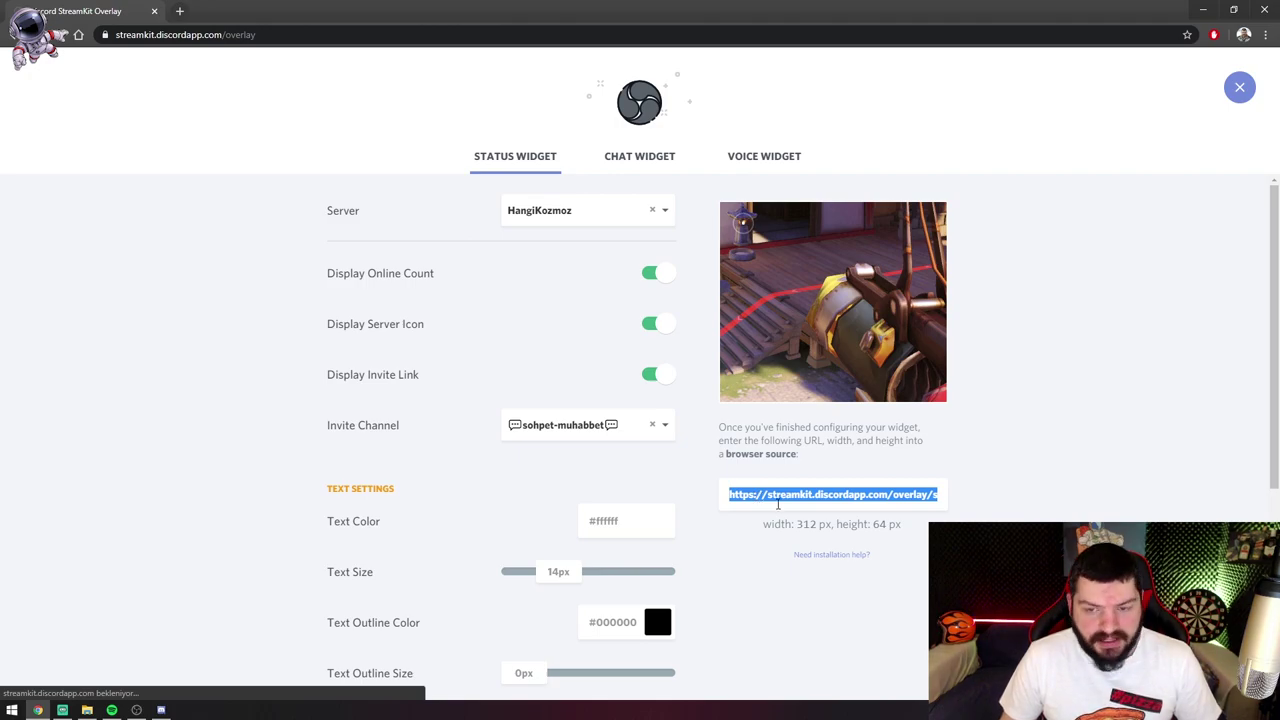
# Switch to OBS and add a new browser source named dc to the sd scene.
pyautogui.click(136, 710)
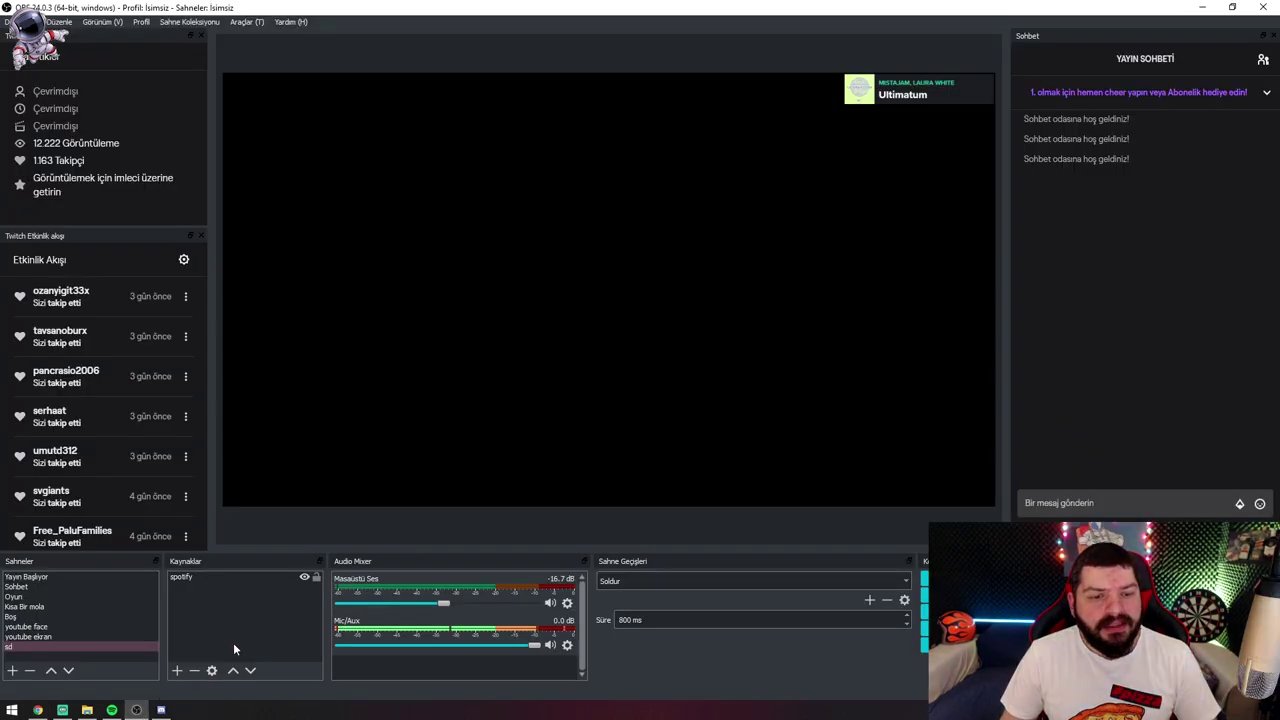
pyautogui.rightClick(248, 618)
pyautogui.moveTo(300, 625)
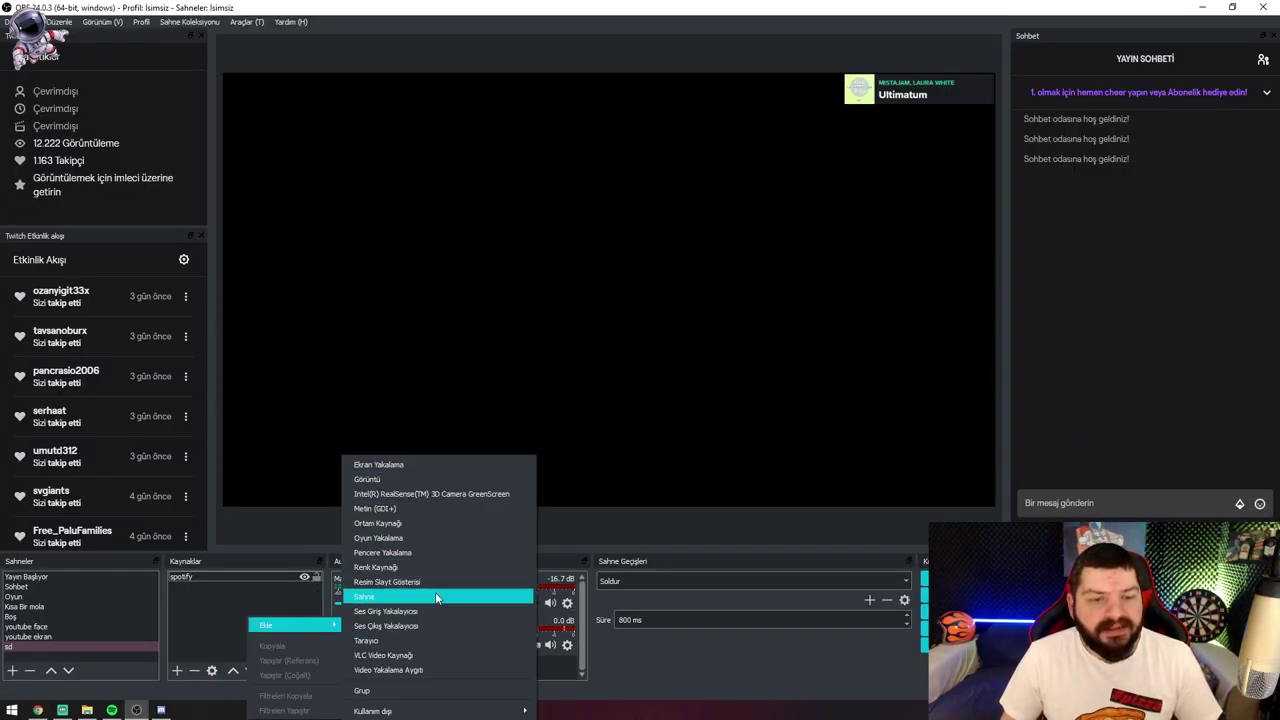
pyautogui.click(426, 641)
pyautogui.hotkey('ctrl', 'v')
pyautogui.hotkey('ctrl', 'z')
pyautogui.write('dc')
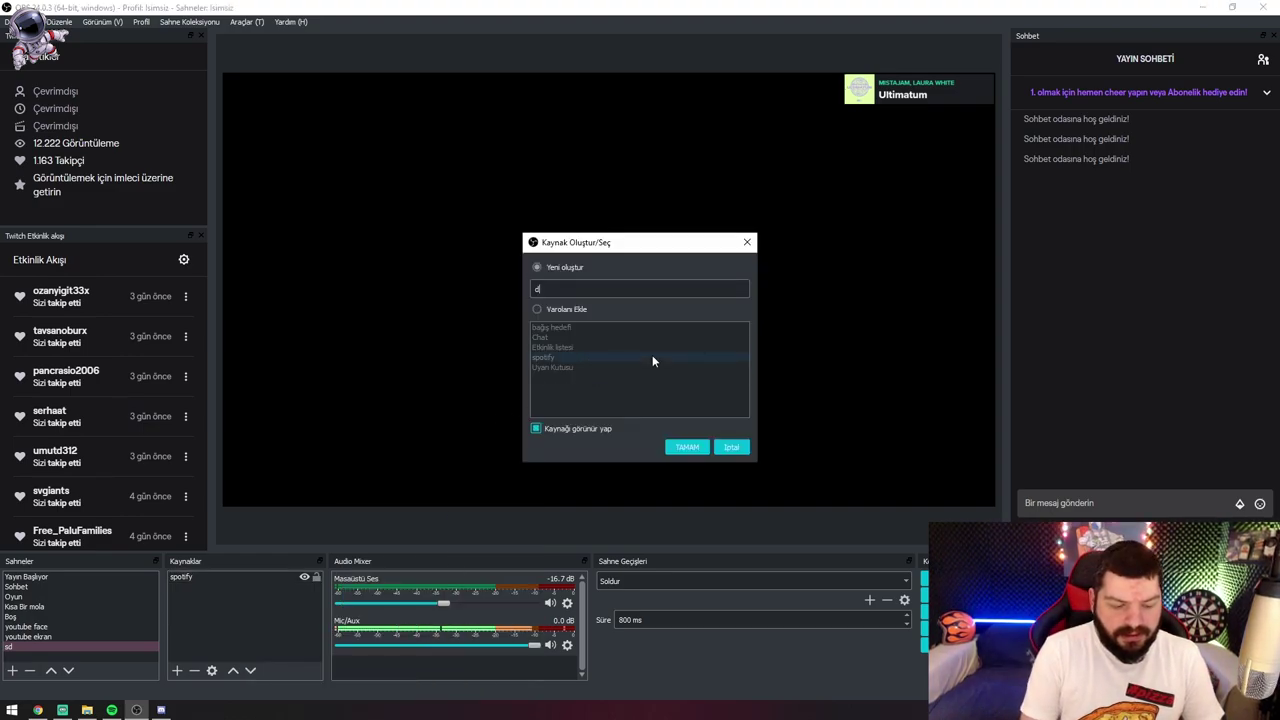
pyautogui.press('Return')
# Set the dc source's URL to the copied Status Widget link and scale the source down slightly on the canvas.
pyautogui.tripleClick(541, 424)
pyautogui.hotkey('ctrl', 'v')
pyautogui.click(810, 589)
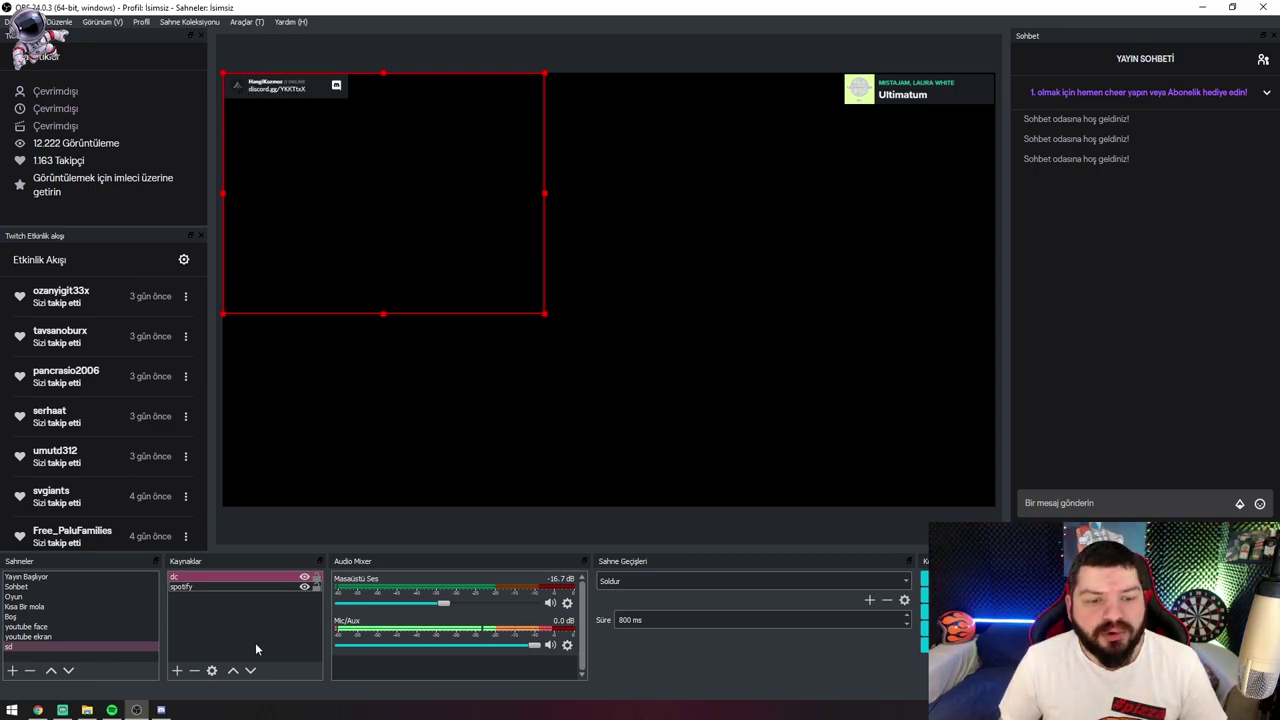
pyautogui.moveTo(544, 314); pyautogui.dragTo(500, 234)
# Switch to Chrome and open the StreamKit Chat Widget settings.
pyautogui.hotkey('alt', 'Tab')
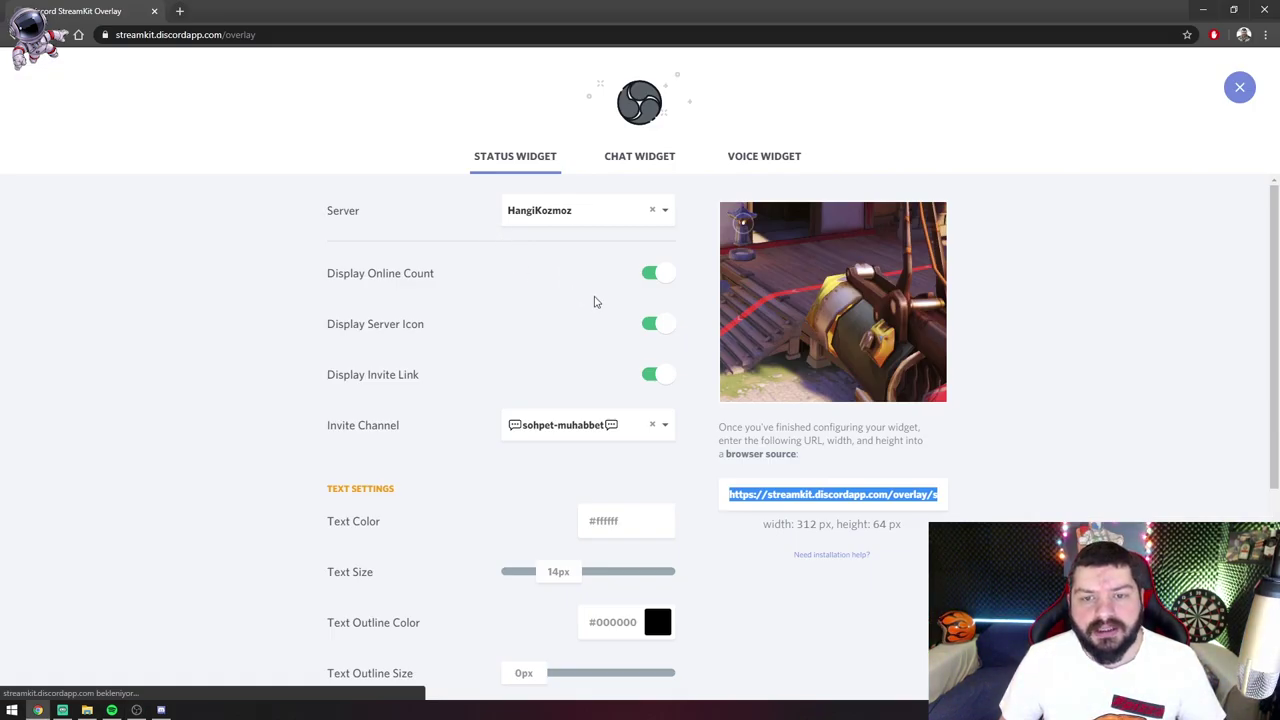
pyautogui.hotkey('alt', 'Tab')
pyautogui.hotkey('alt', 'Tab')
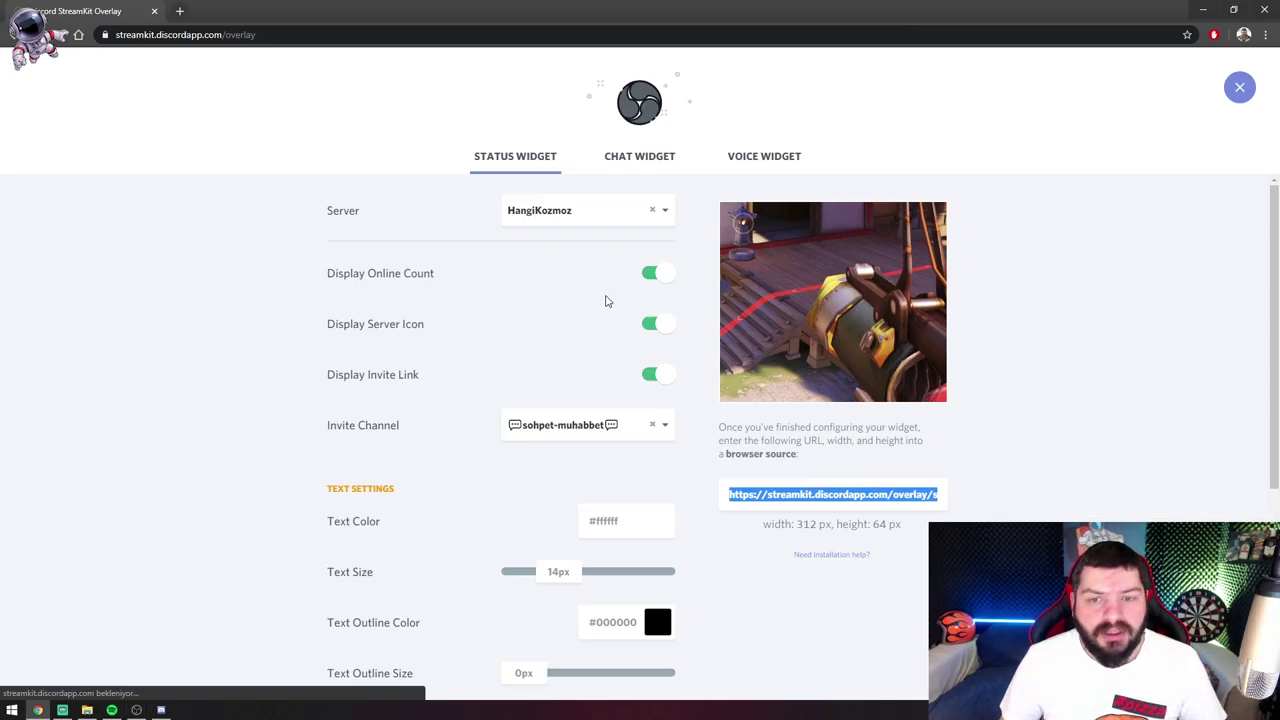
pyautogui.click(636, 160)
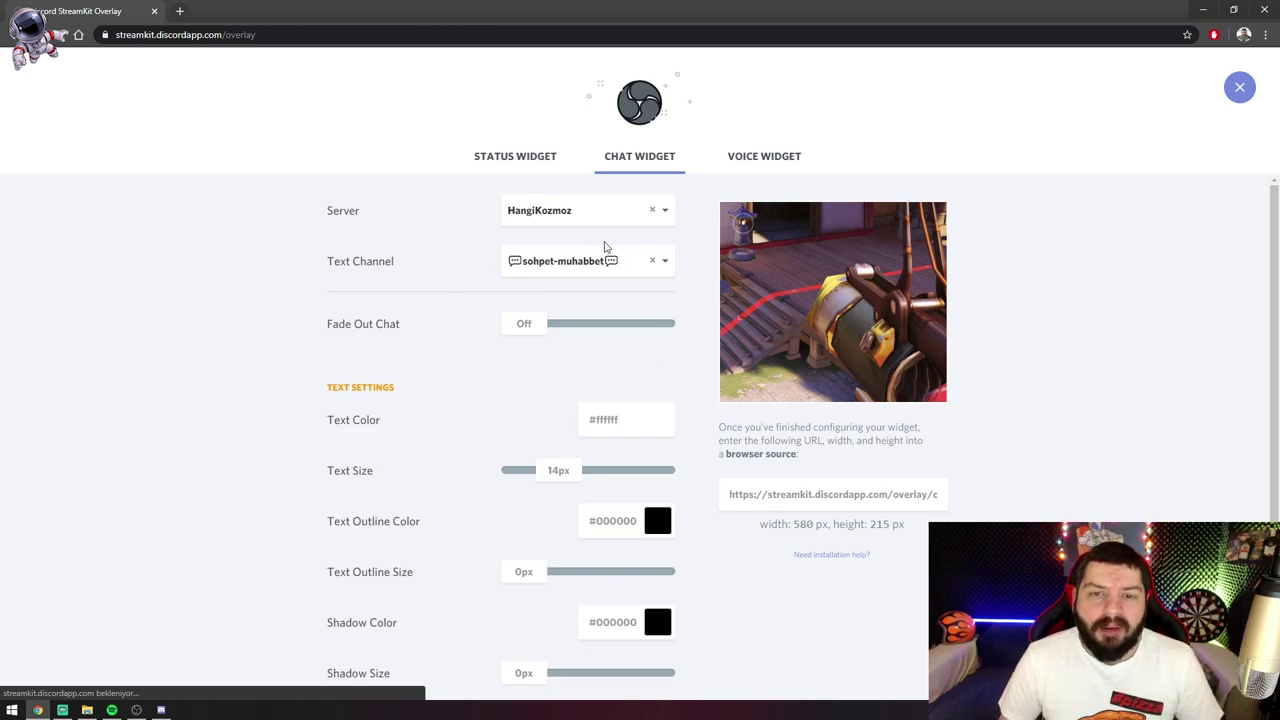
# Try out the Chat Widget's fade-out, text outline and text shadow sliders, leaving fade-out Off and both sizes at 0px.
pyautogui.moveTo(570, 332); pyautogui.dragTo(523, 329)
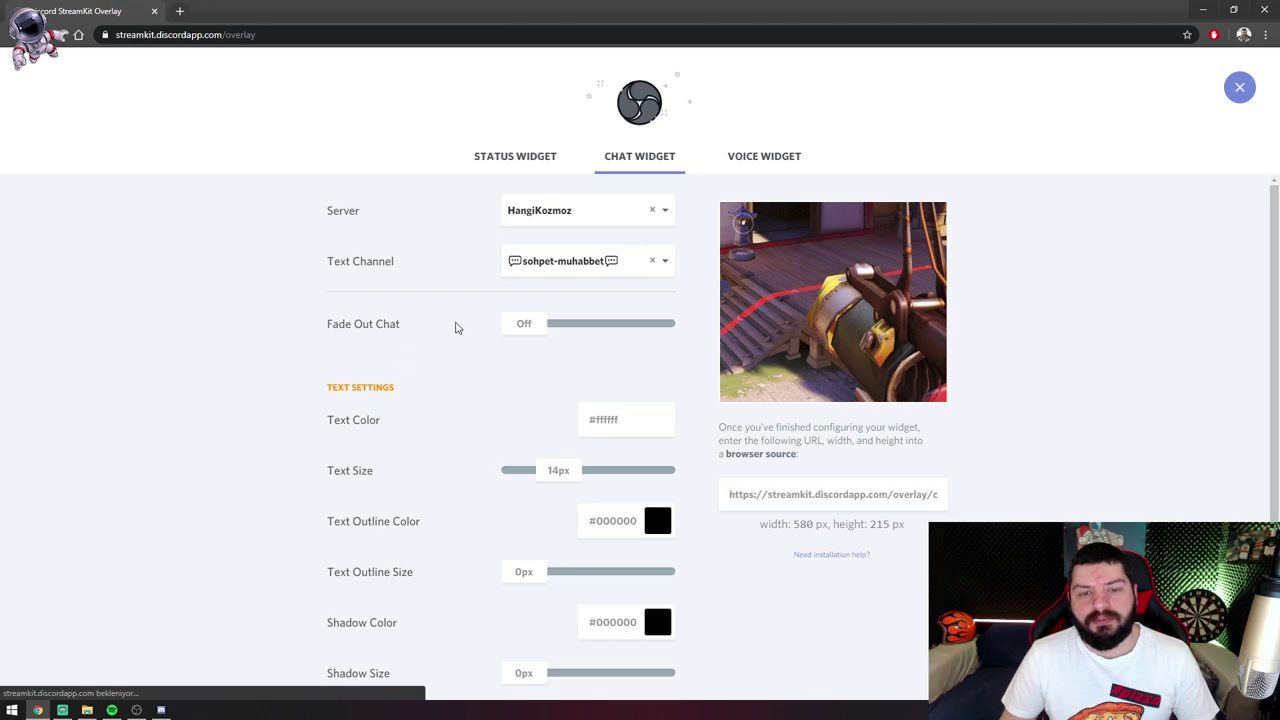
pyautogui.scroll(-3, 602, 392)
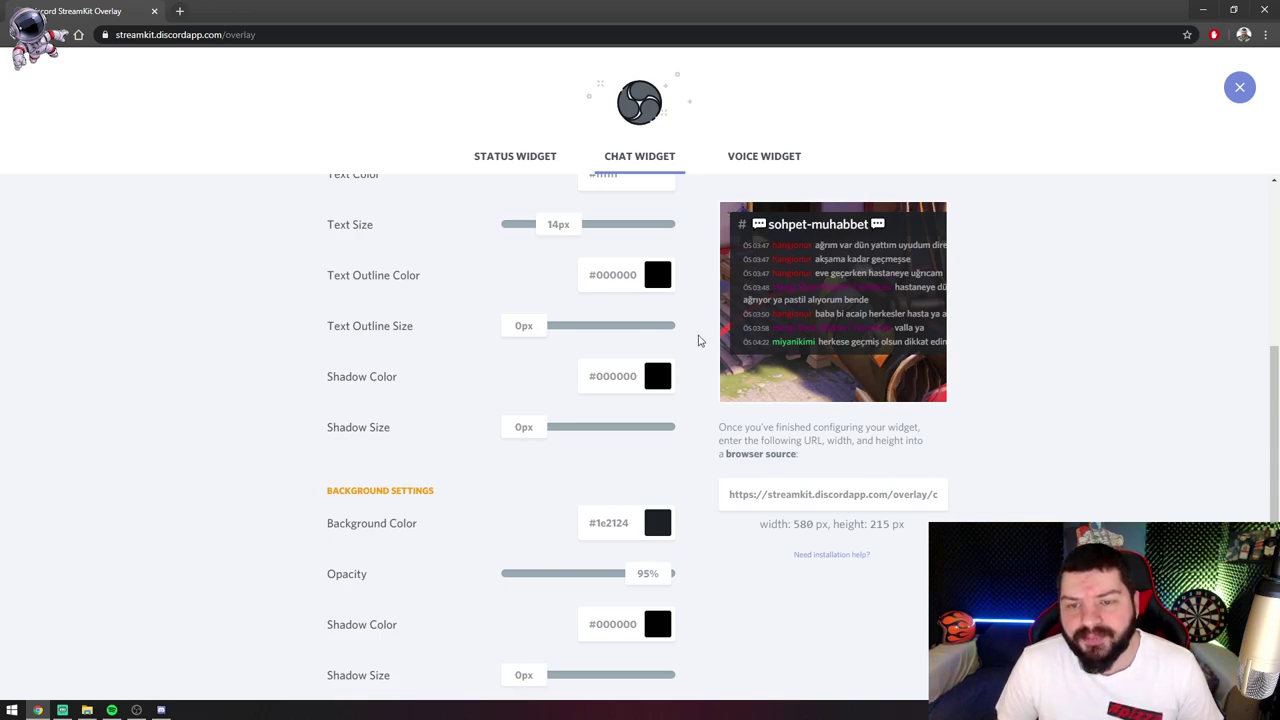
pyautogui.scroll(3, 698, 339)
pyautogui.moveTo(745, 240); pyautogui.dragTo(980, 338)
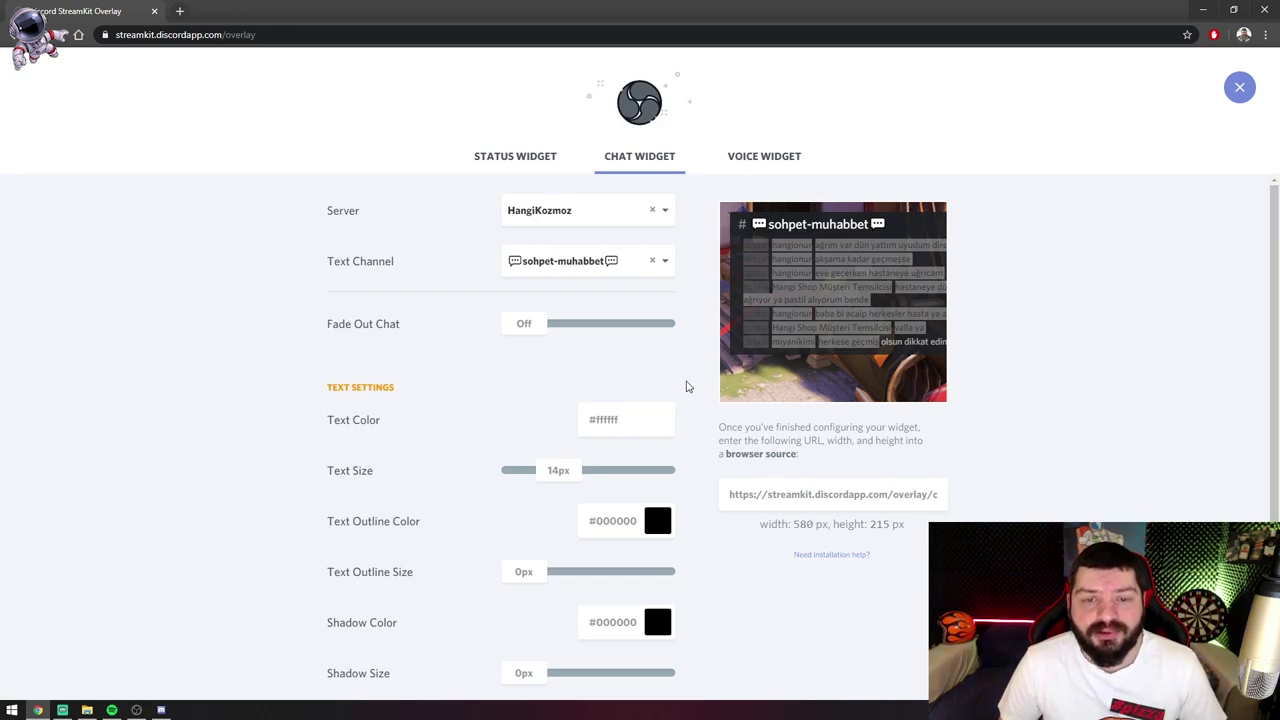
pyautogui.scroll(-2, 565, 420)
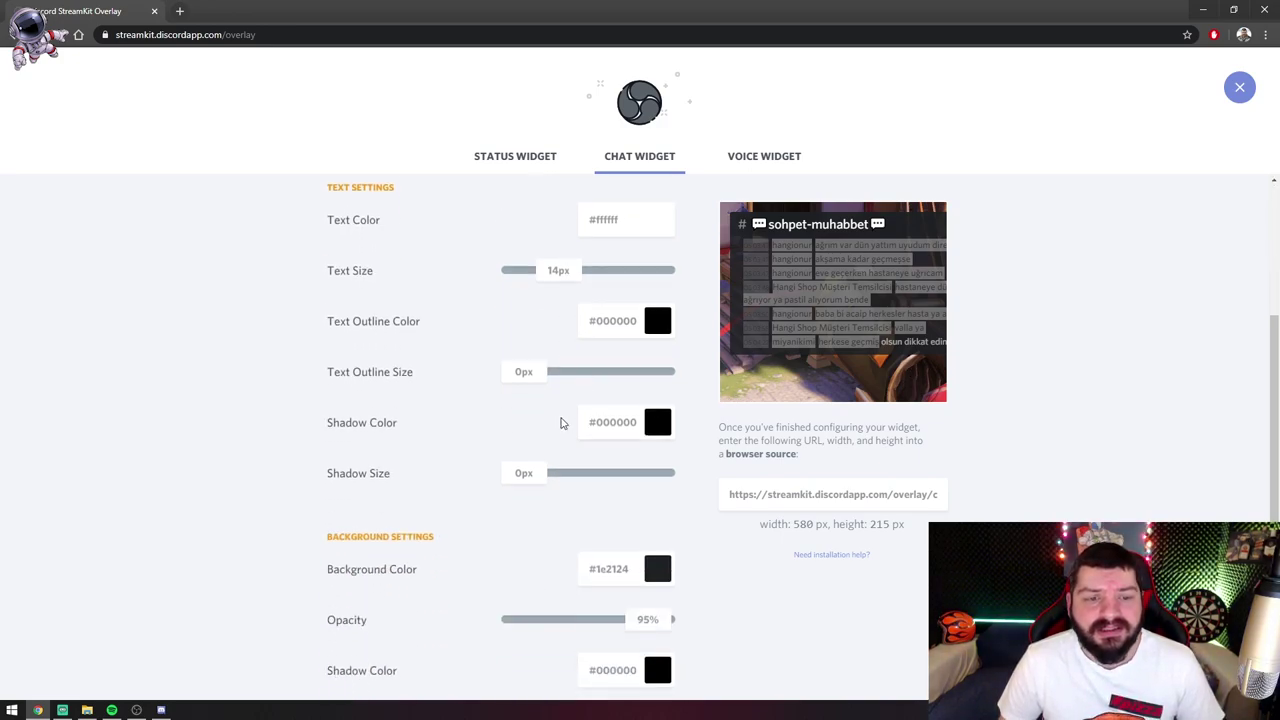
pyautogui.moveTo(523, 371)
pyautogui.mouseDown()
pyautogui.moveTo(549, 371)
pyautogui.moveTo(514, 374)
pyautogui.mouseUp()
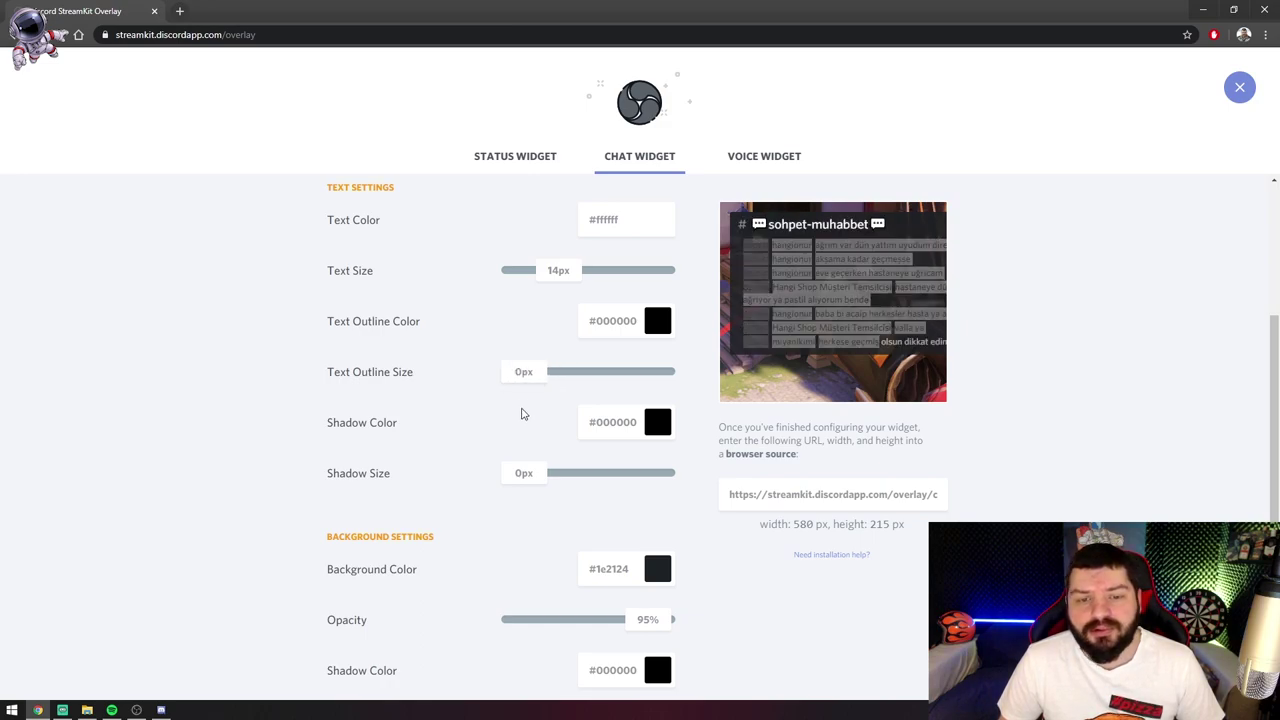
pyautogui.moveTo(517, 474)
pyautogui.mouseDown()
pyautogui.moveTo(551, 478)
pyautogui.moveTo(523, 478)
pyautogui.mouseUp()
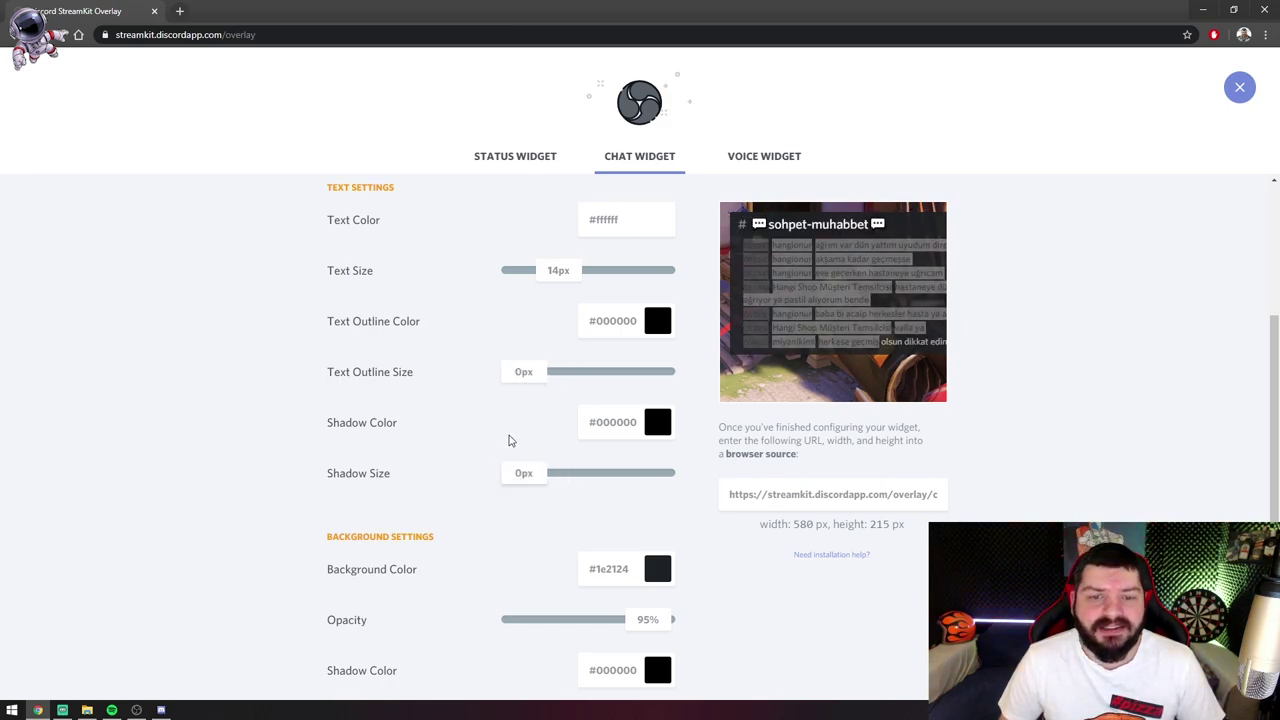
pyautogui.moveTo(523, 371)
pyautogui.mouseDown()
pyautogui.moveTo(566, 371)
pyautogui.moveTo(529, 368)
pyautogui.mouseUp()
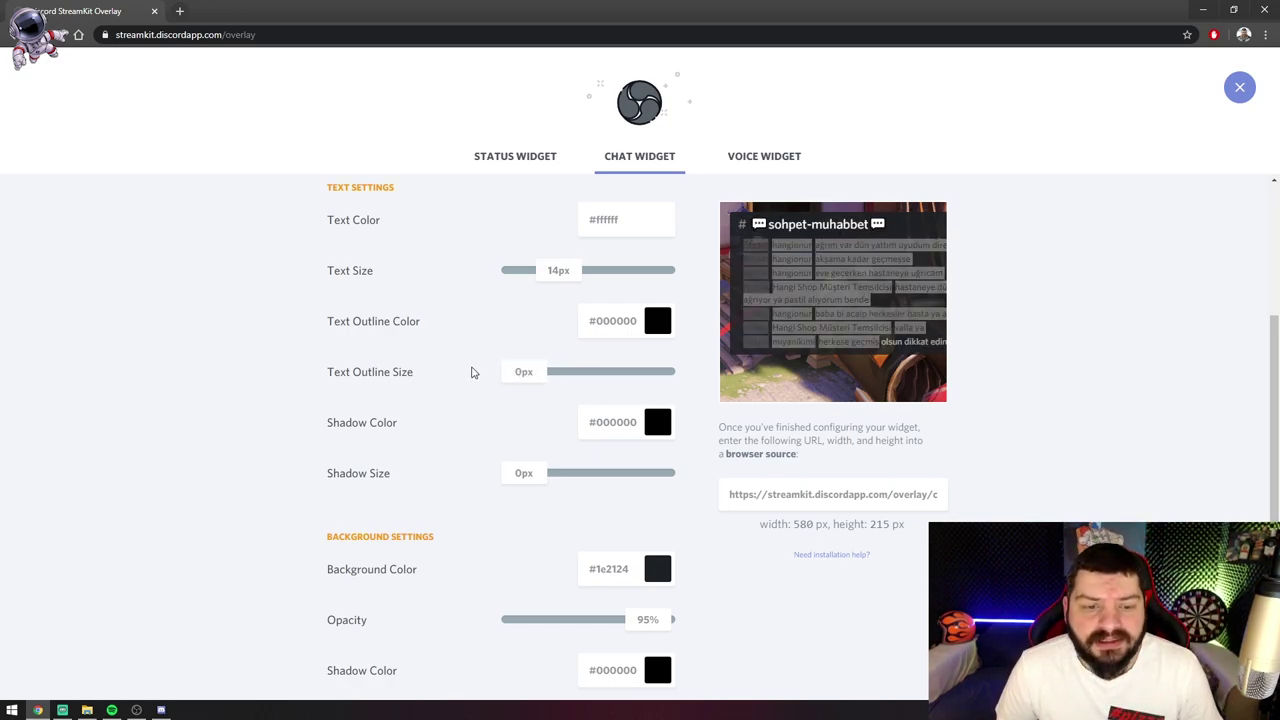
# Set the Chat Widget's background opacity to 100% and copy its overlay URL.
pyautogui.scroll(-1, 543, 500)
pyautogui.moveTo(640, 586); pyautogui.dragTo(815, 590)
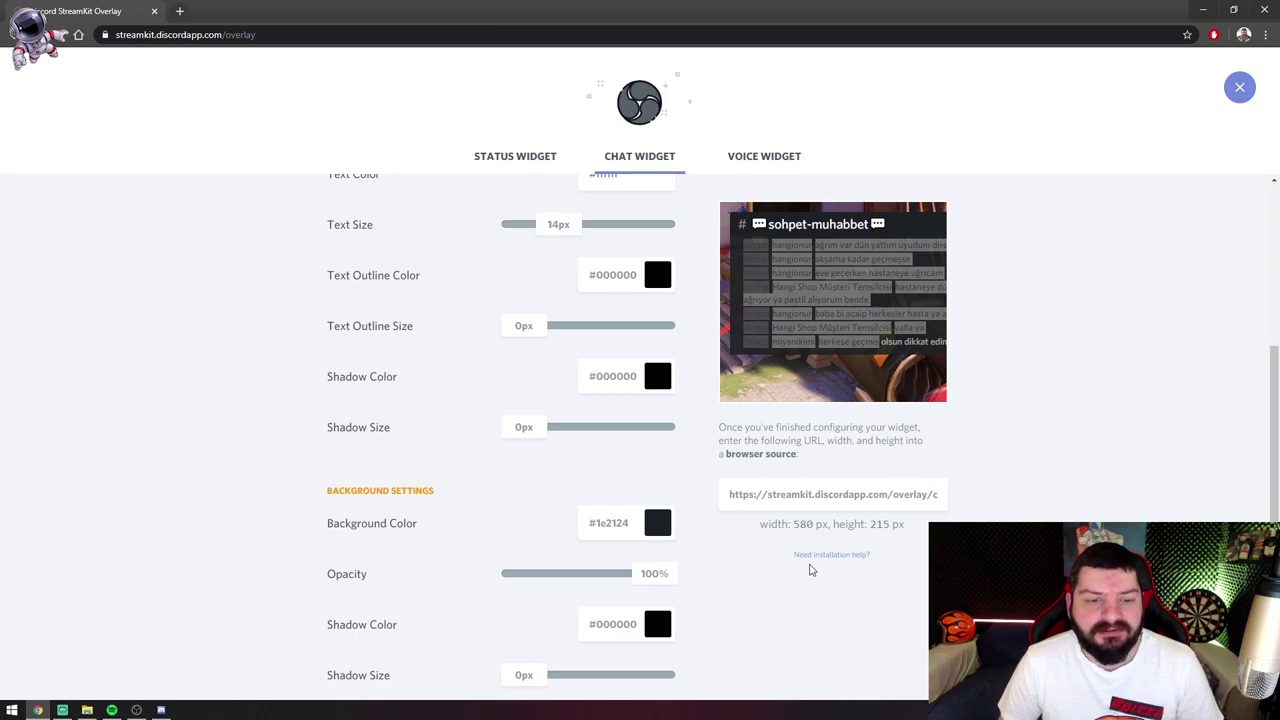
pyautogui.moveTo(526, 683)
pyautogui.mouseDown()
pyautogui.moveTo(580, 677)
pyautogui.moveTo(522, 680)
pyautogui.mouseUp()
pyautogui.click(806, 494)
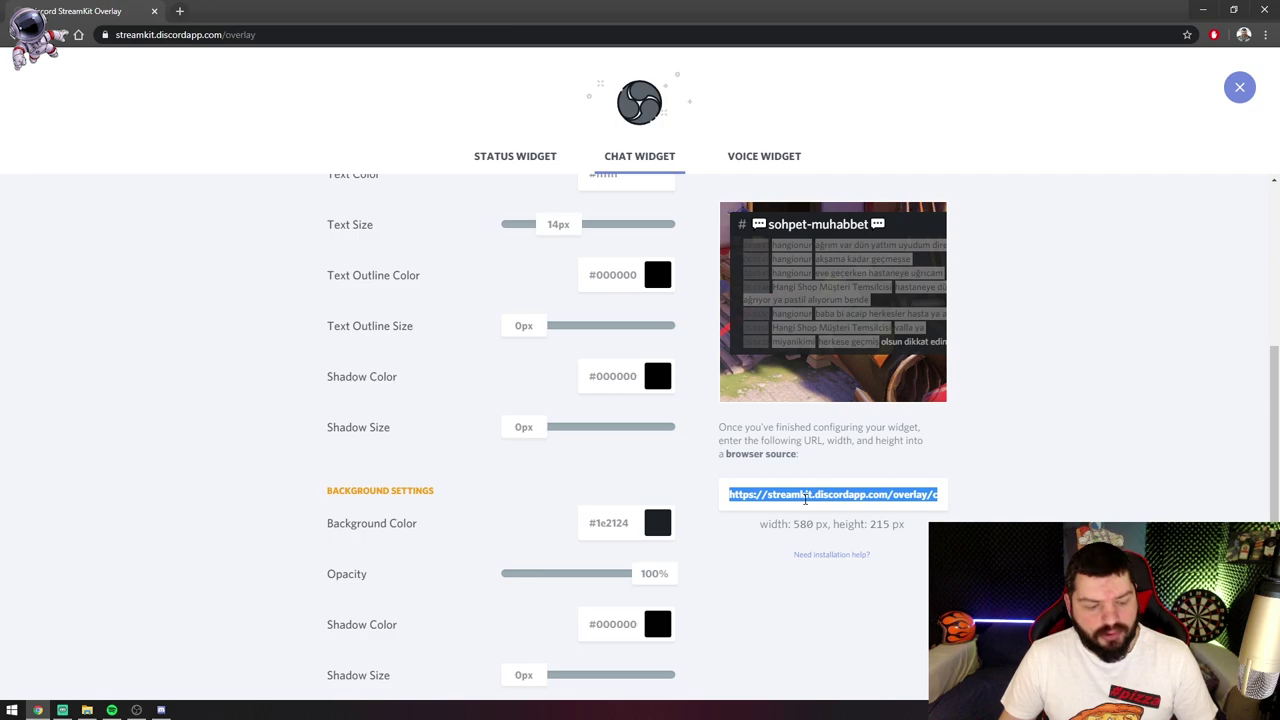
# Switch to OBS and add a new browser source named dc sohbet to the sd scene.
pyautogui.click(136, 710)
pyautogui.rightClick(250, 619)
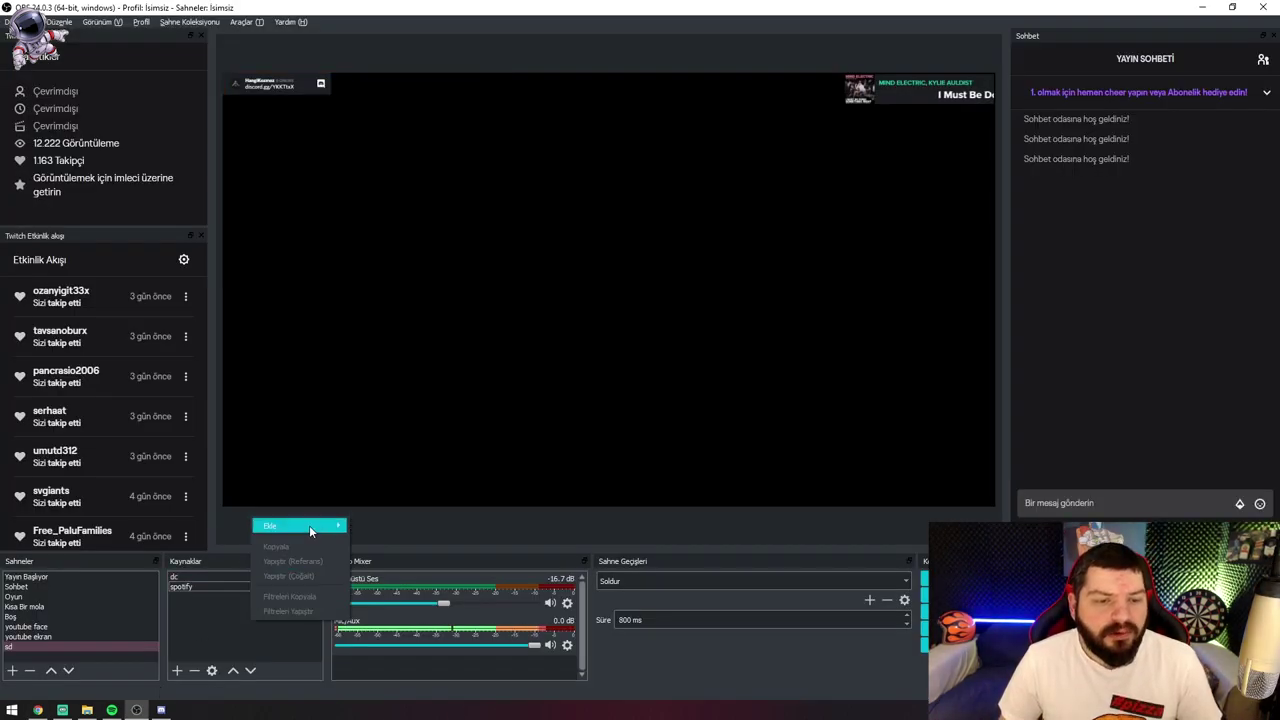
pyautogui.moveTo(309, 525)
pyautogui.click(413, 639)
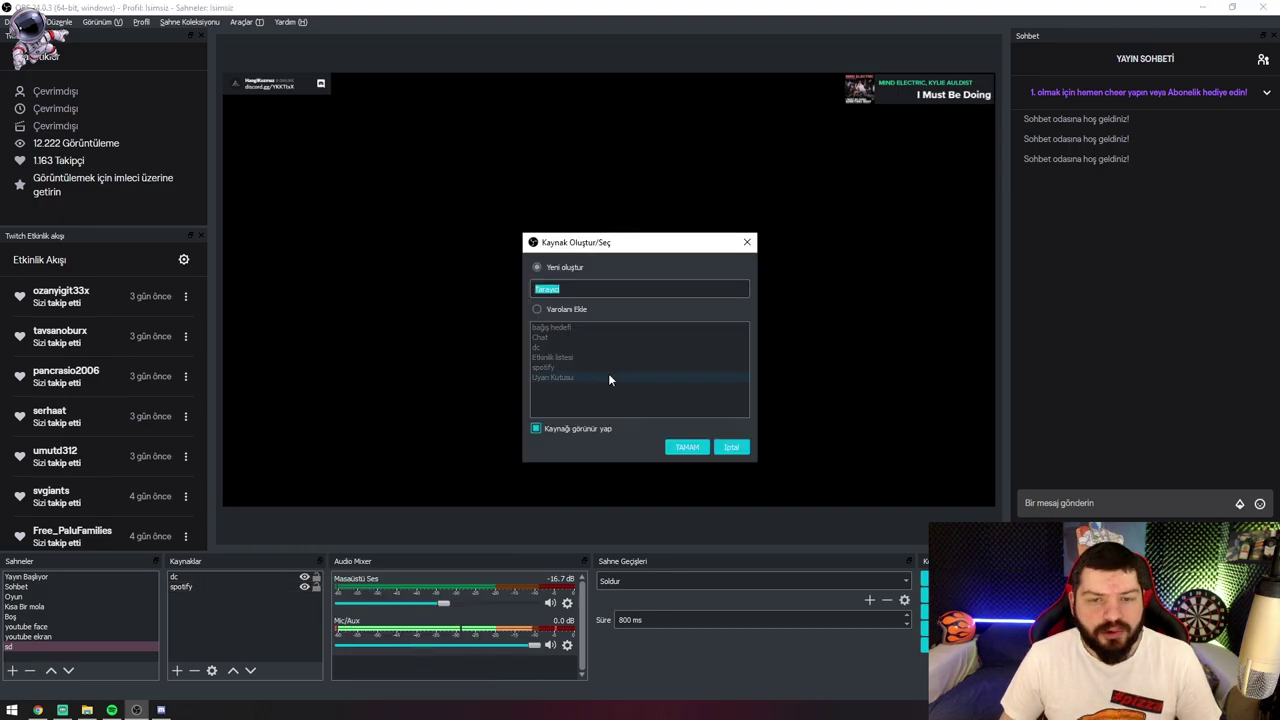
pyautogui.write('dc sohbet')
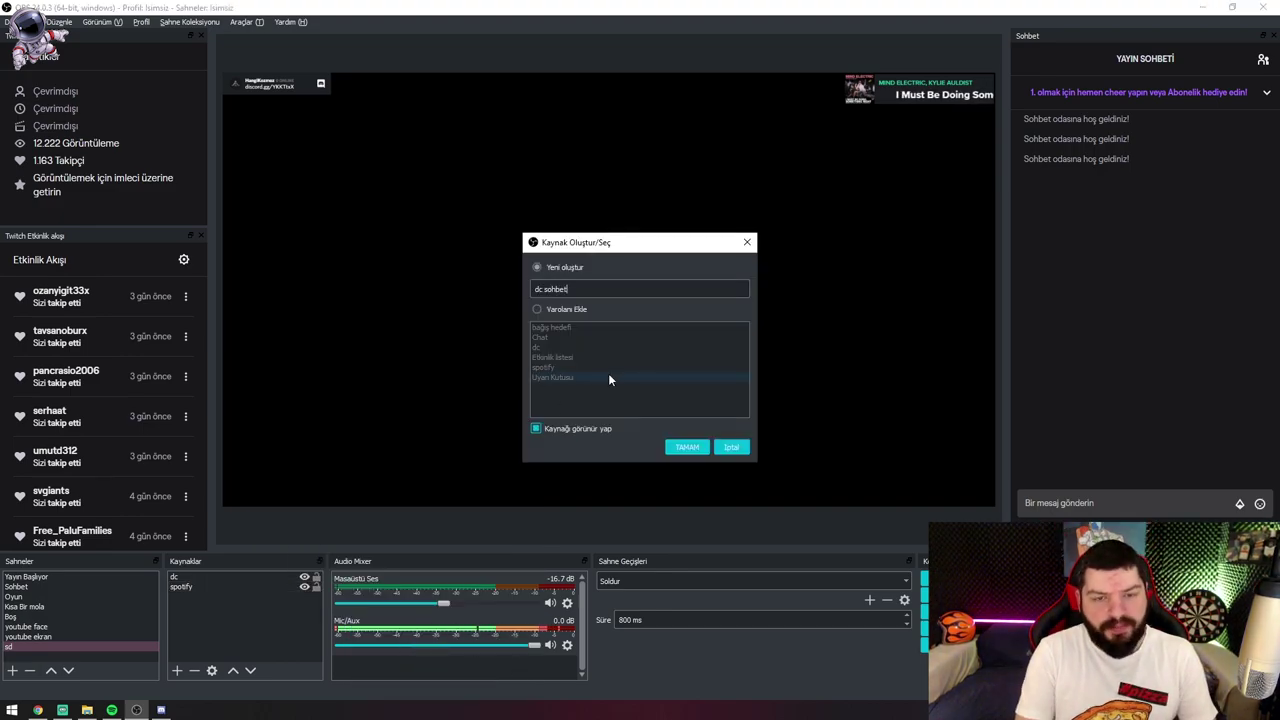
pyautogui.press('Return')
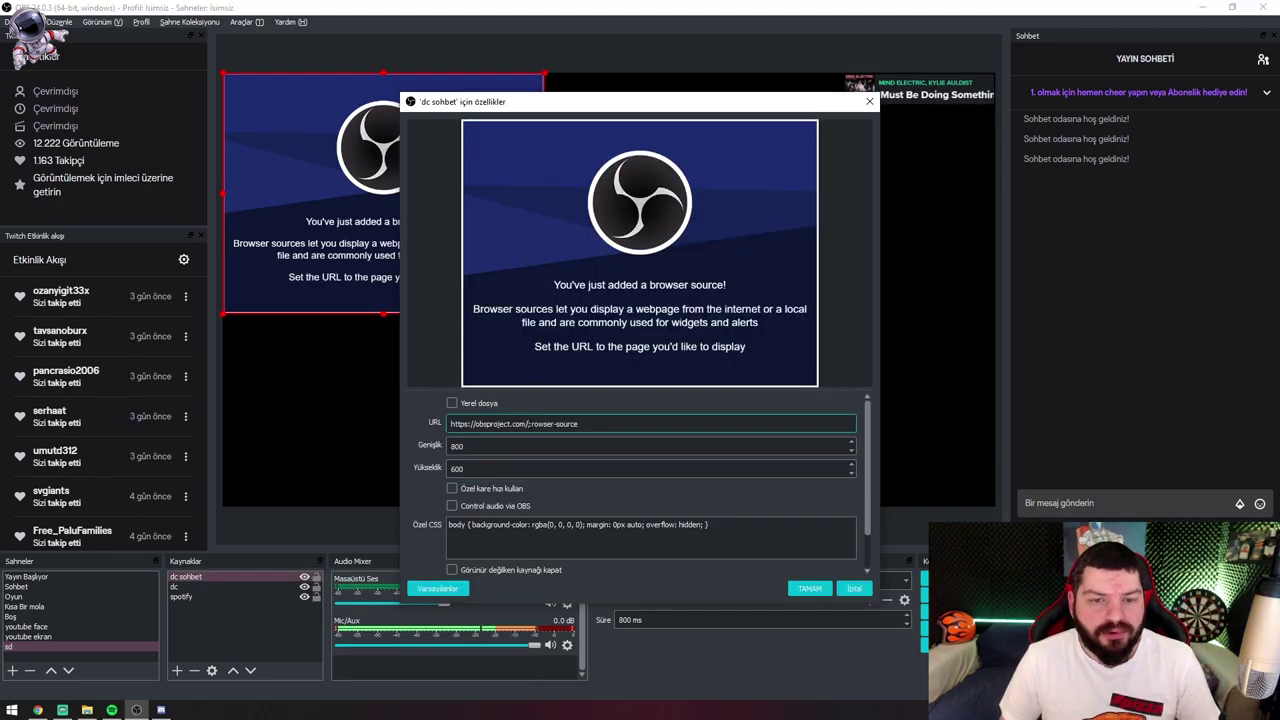
# Set the dc sohbet source's URL to the copied Chat Widget link and confirm its properties.
pyautogui.tripleClick(540, 424)
pyautogui.hotkey('ctrl', 'v')
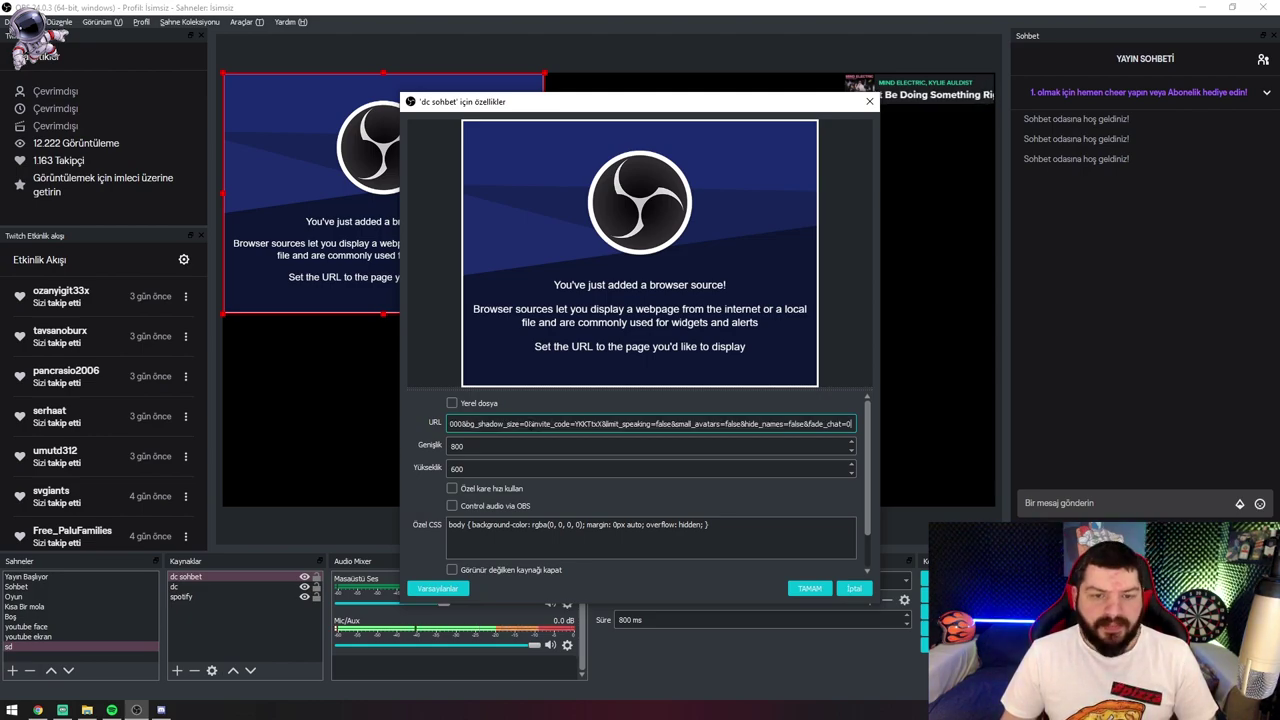
pyautogui.click(809, 588)
# Move the dc sohbet chat overlay into the canvas's lower-right corner.
pyautogui.moveTo(365, 229); pyautogui.dragTo(367, 440)
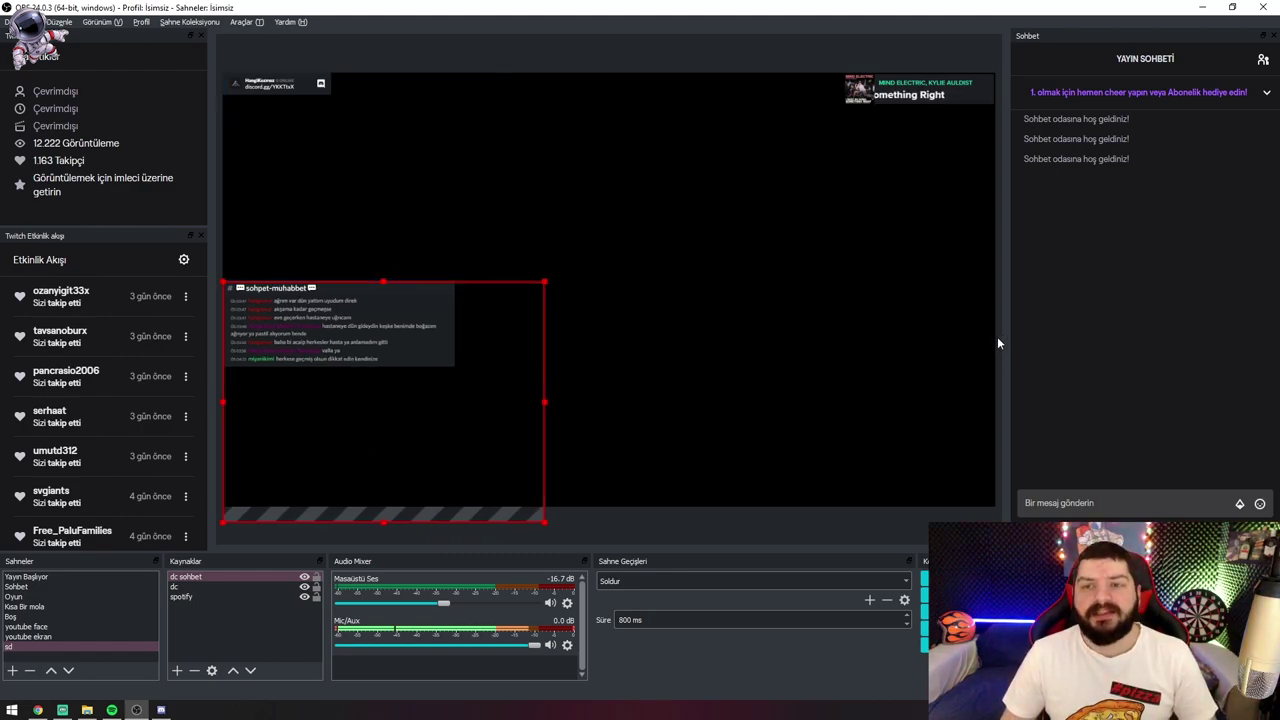
pyautogui.click(217, 323)
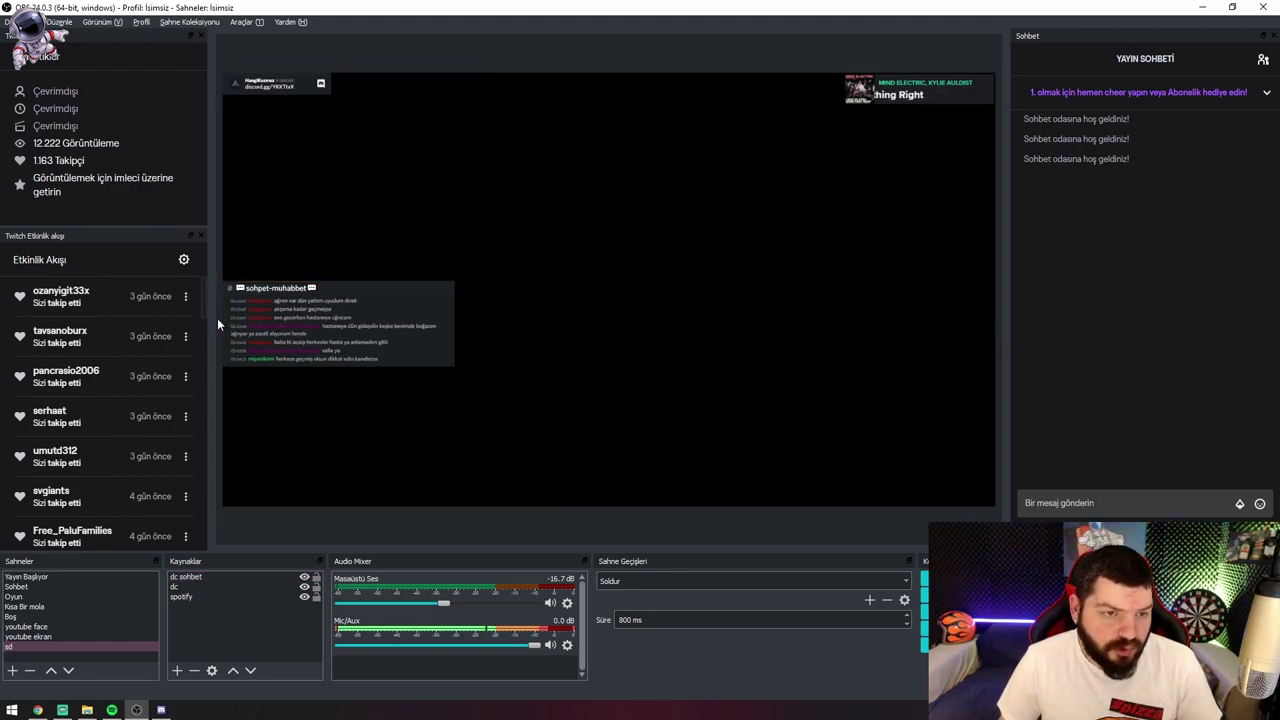
pyautogui.hotkey('alt', 'Tab')
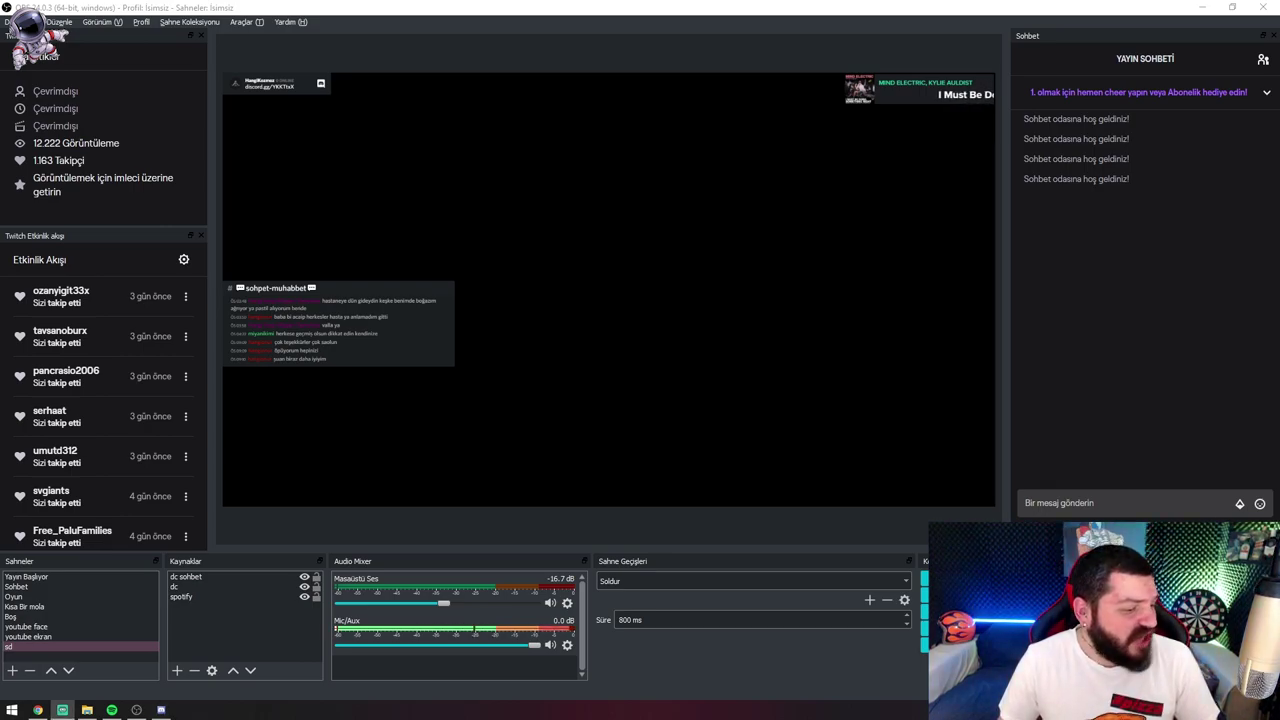
pyautogui.click(428, 333)
pyautogui.moveTo(377, 360); pyautogui.dragTo(893, 492)
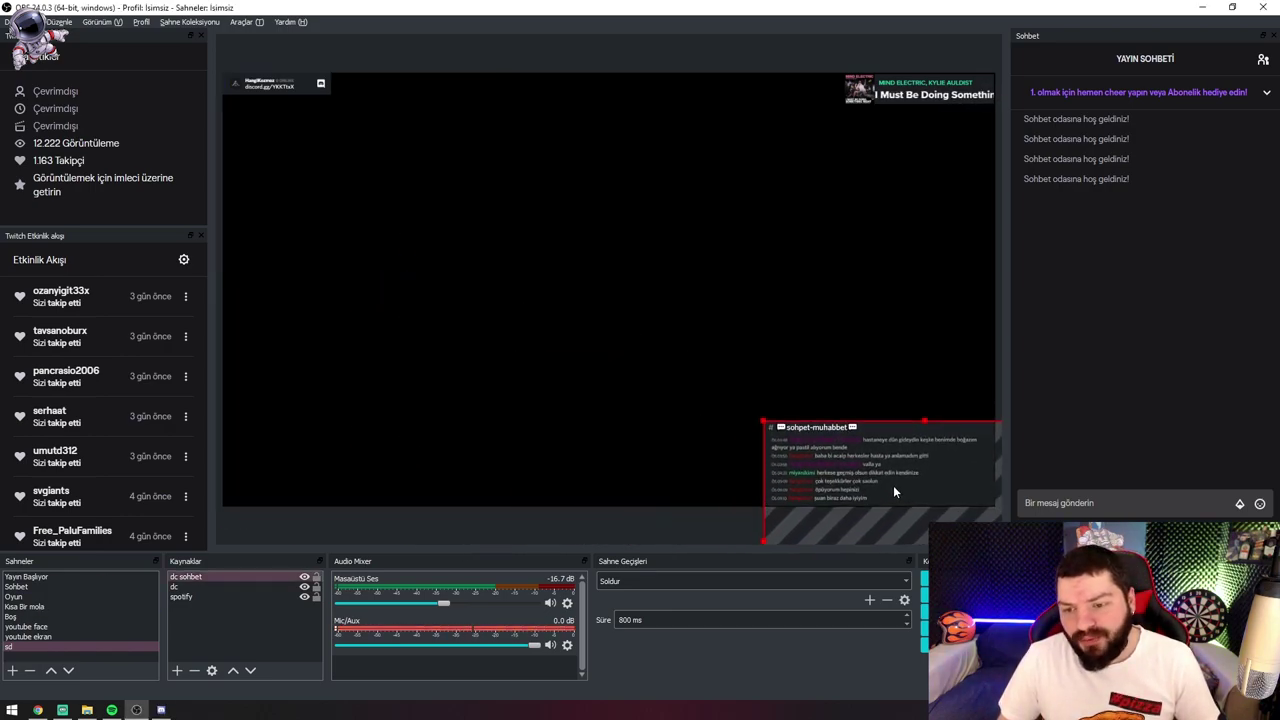
# Switch to Chrome, open the StreamKit Voice Widget settings, and copy its overlay URL.
pyautogui.click(37, 710)
pyautogui.click(769, 160)
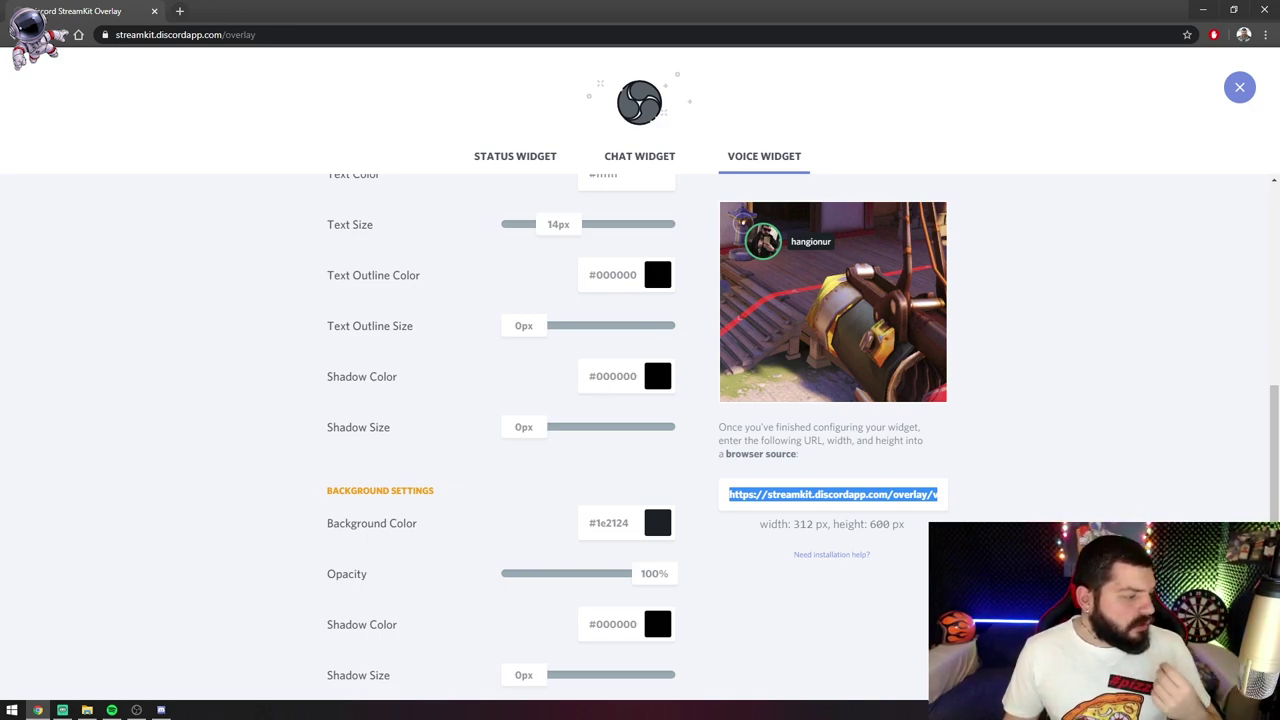
pyautogui.hotkey('alt', 'Tab')
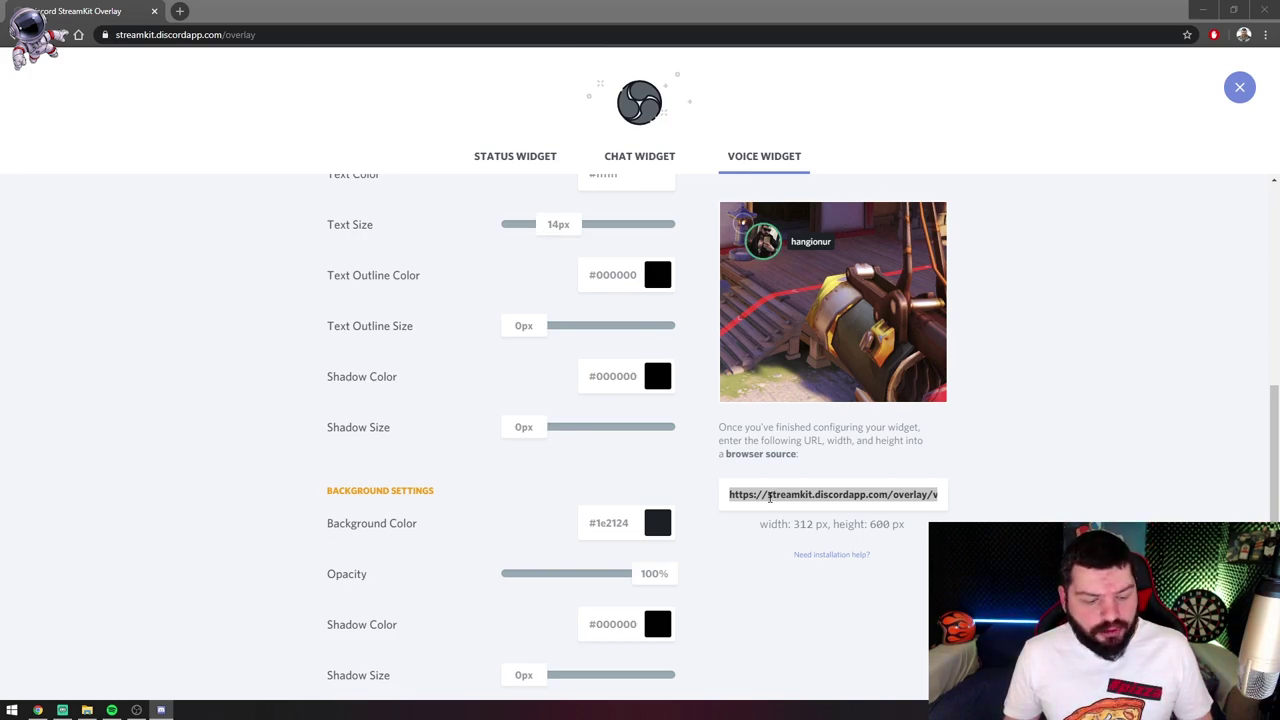
# Switch to OBS and add a new browser source named dc voice to the sd scene.
pyautogui.click(160, 710)
pyautogui.rightClick(176, 605)
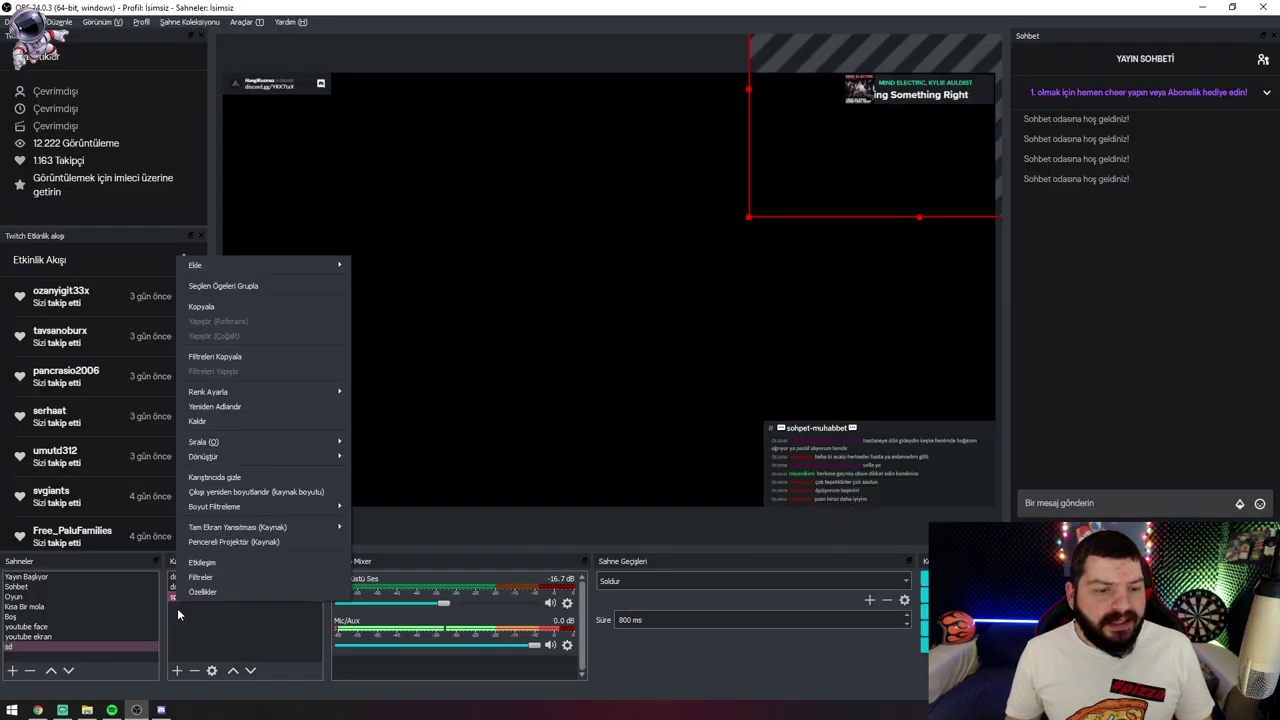
pyautogui.click(178, 612)
pyautogui.rightClick(182, 628)
pyautogui.moveTo(235, 536)
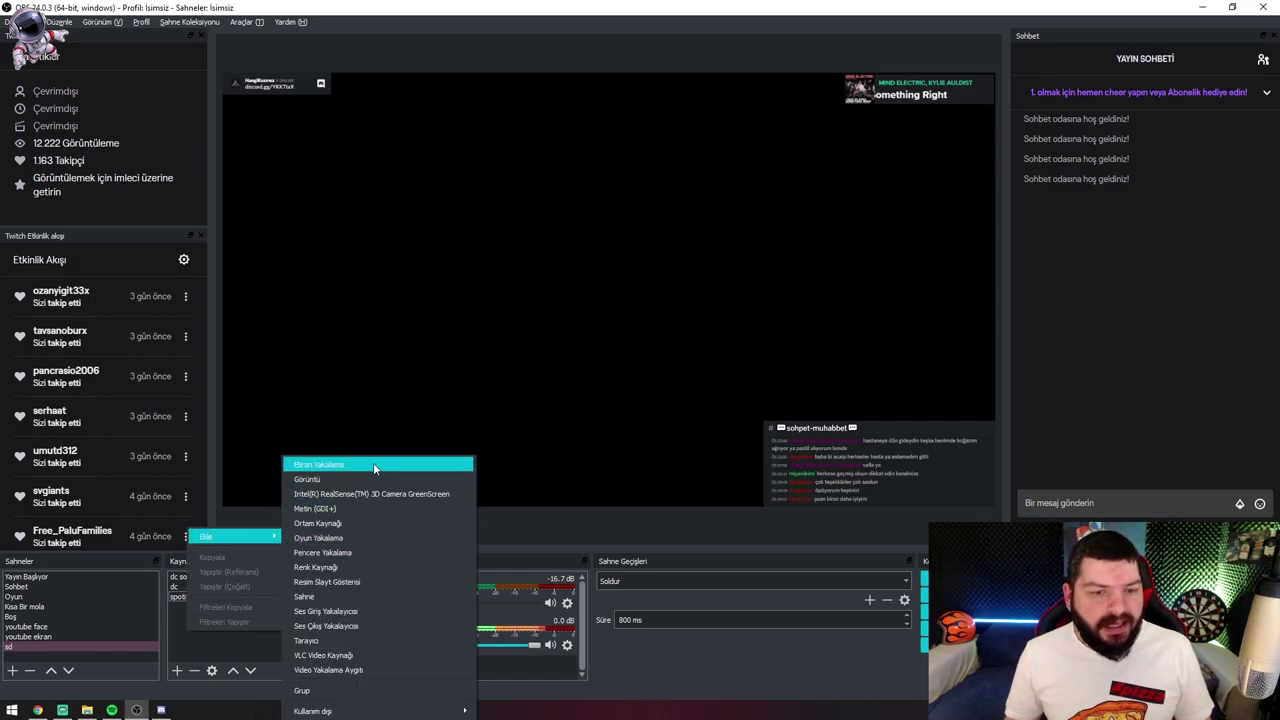
pyautogui.click(366, 641)
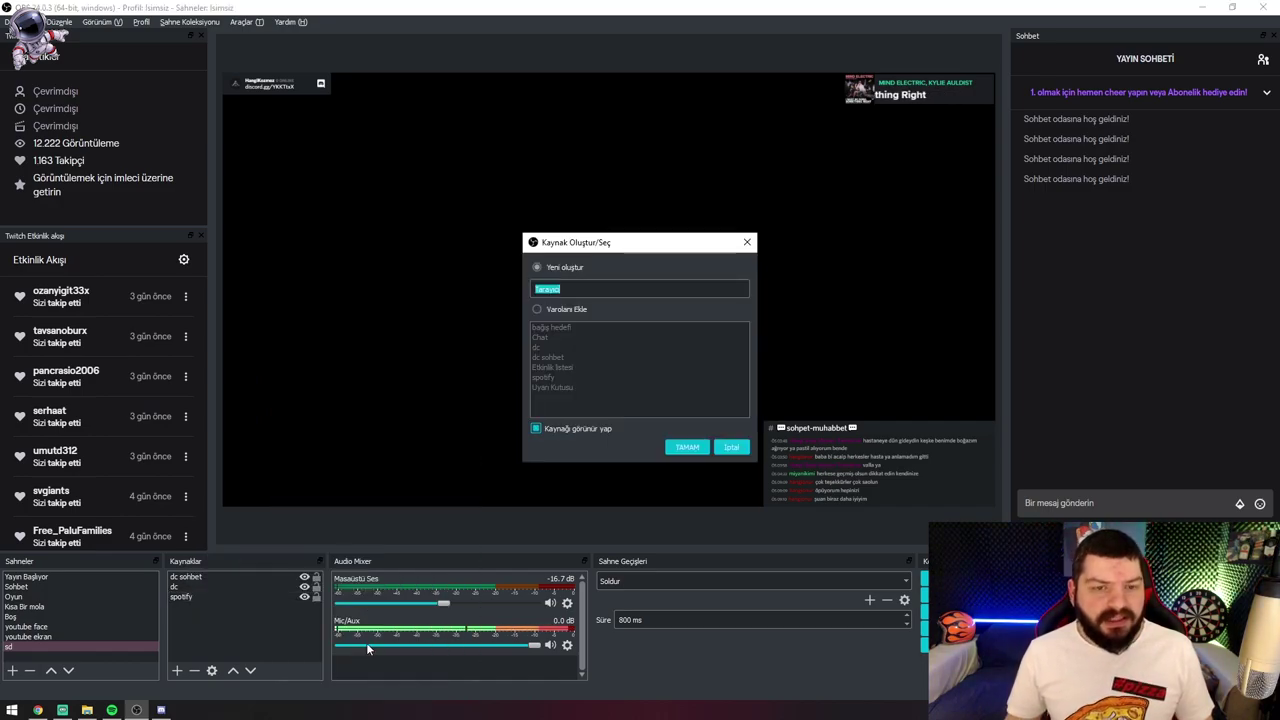
pyautogui.write('dc voice')
pyautogui.press('Return')
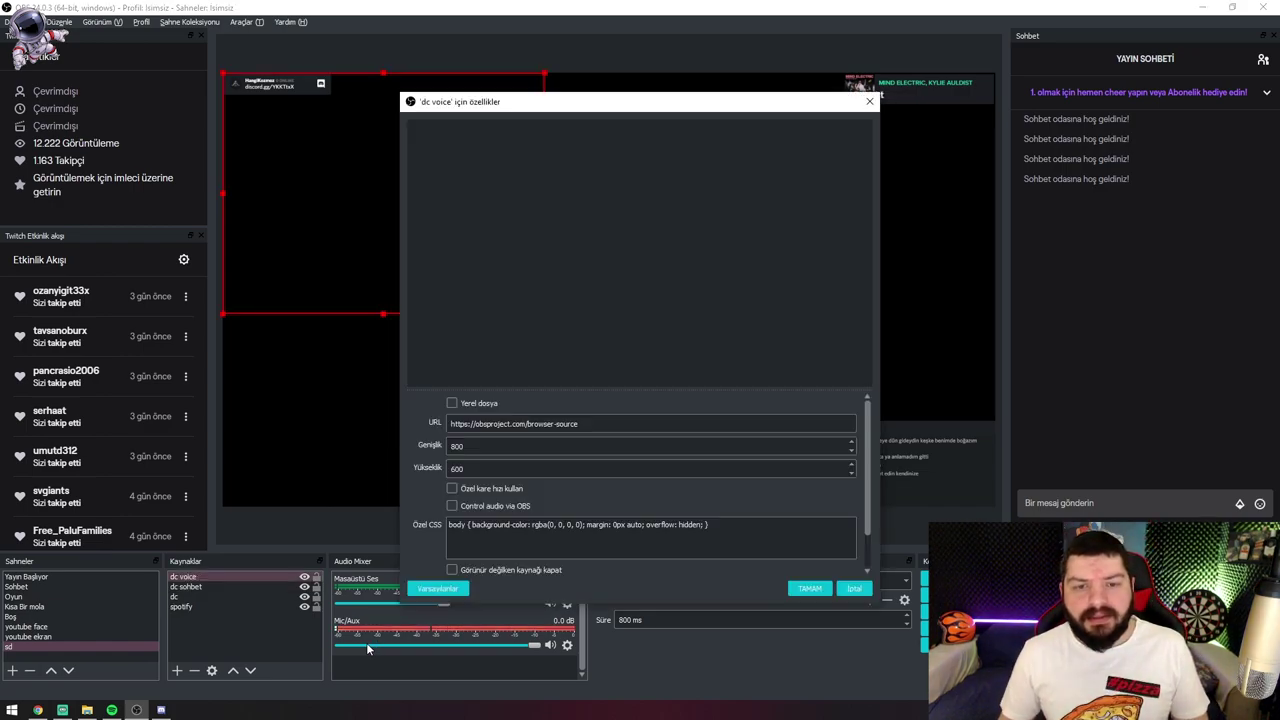
# Set the dc voice source's URL to the copied Voice Widget link and confirm its properties.
pyautogui.doubleClick(610, 423)
pyautogui.hotkey('ctrl', 'a')
pyautogui.hotkey('ctrl', 'v')
pyautogui.press('Return')
# Enlarge the dc voice overlay and place it in the lower middle of the canvas.
pyautogui.moveTo(505, 275); pyautogui.dragTo(506, 415)
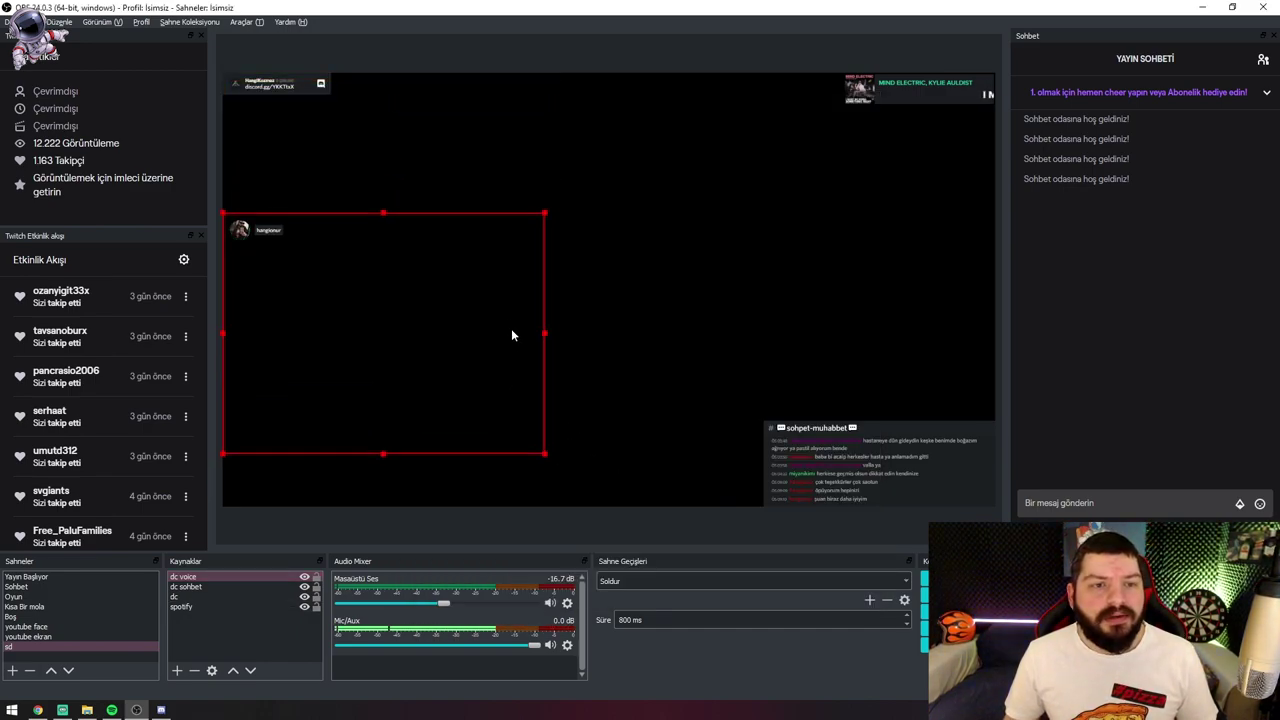
pyautogui.moveTo(543, 217); pyautogui.dragTo(806, 52)
pyautogui.moveTo(574, 183); pyautogui.dragTo(639, 386)
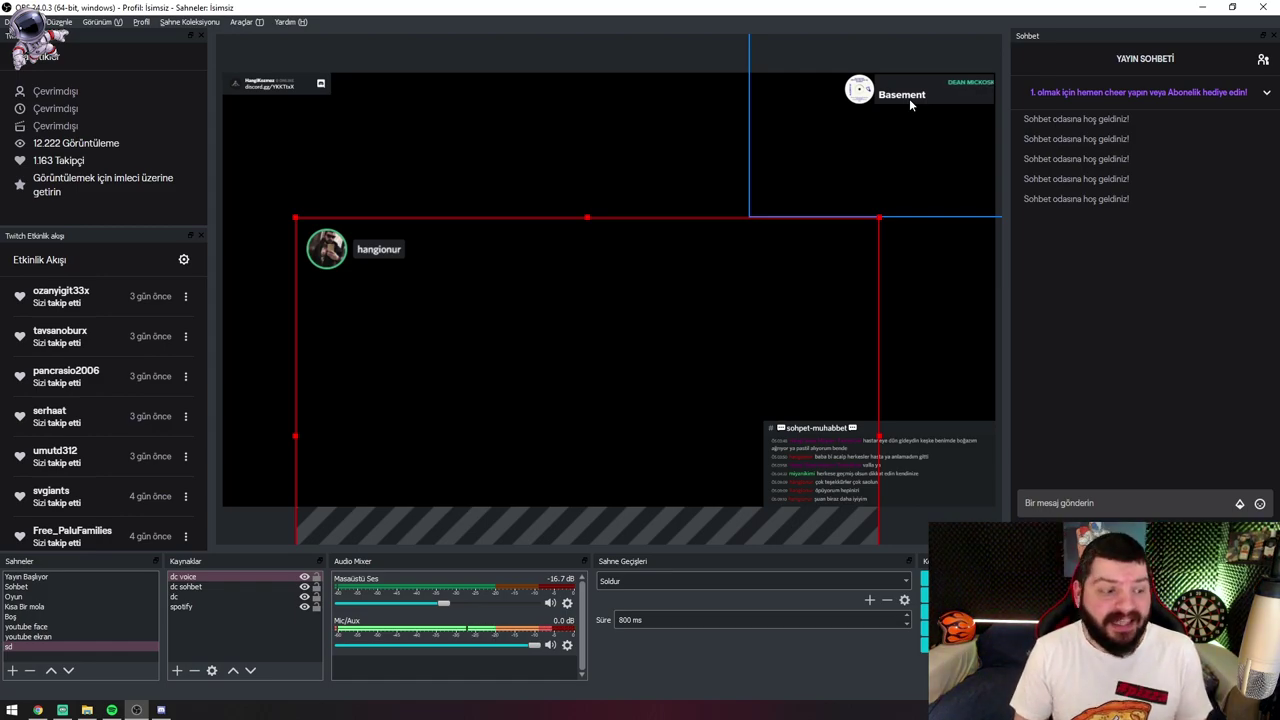
pyautogui.hotkey('alt', 'Tab')
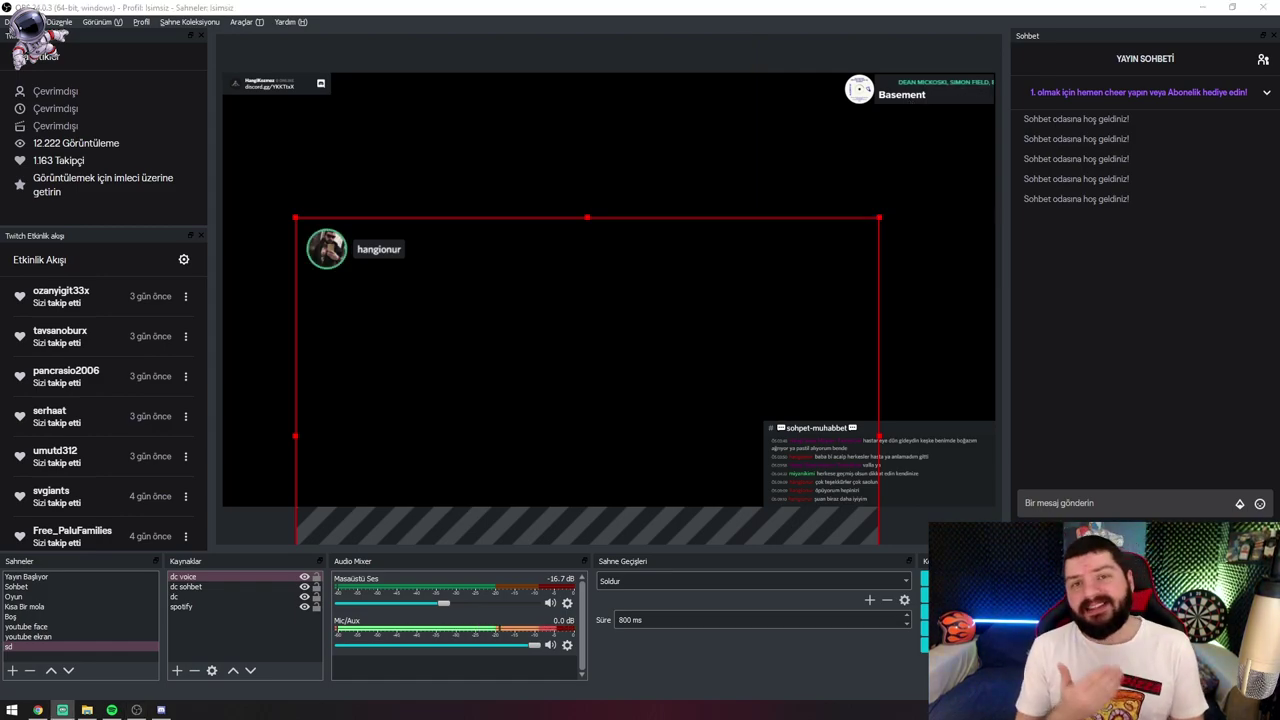